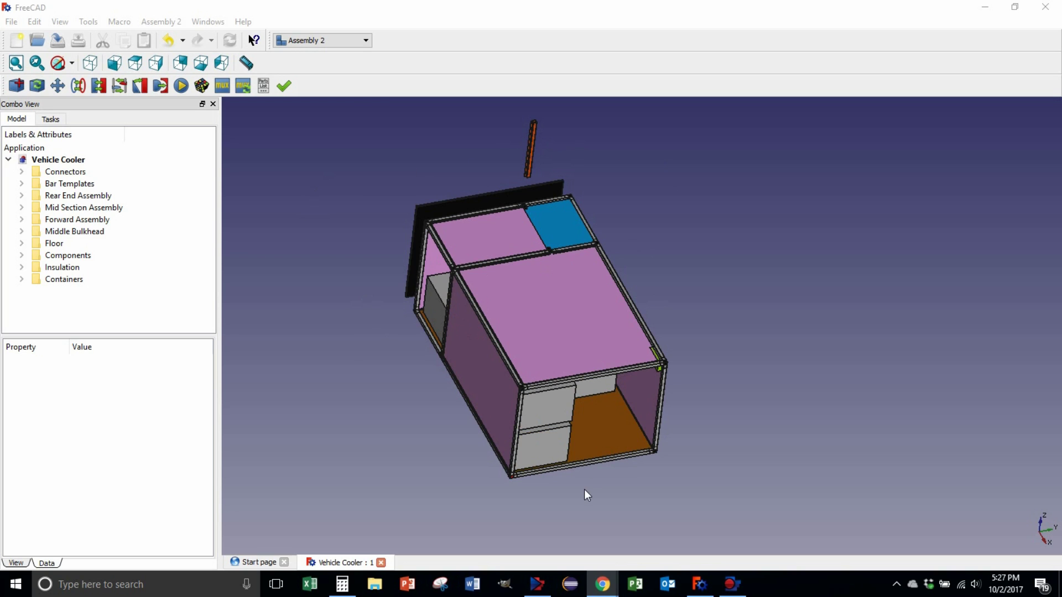
Examine the whole vehicle cooler assembly from above, underneath, the open end and the long side
middle_click_drag(588, 495, 663, 416)
middle_click_drag(695, 278, 638, 384)
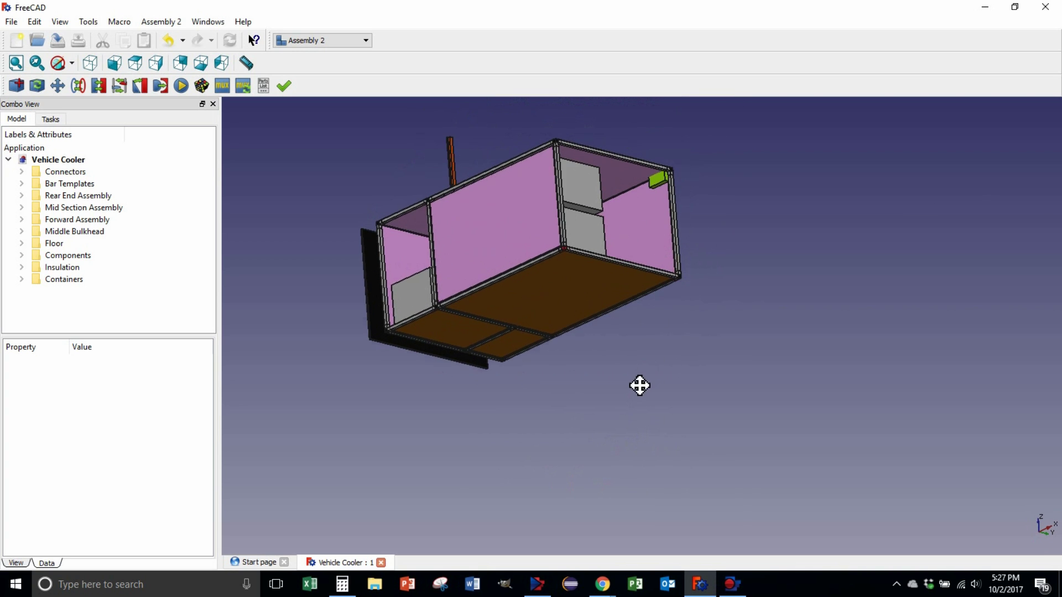
middle_click_drag(714, 249, 621, 234)
middle_click_drag(538, 252, 775, 233)
middle_click_drag(899, 458, 778, 474)
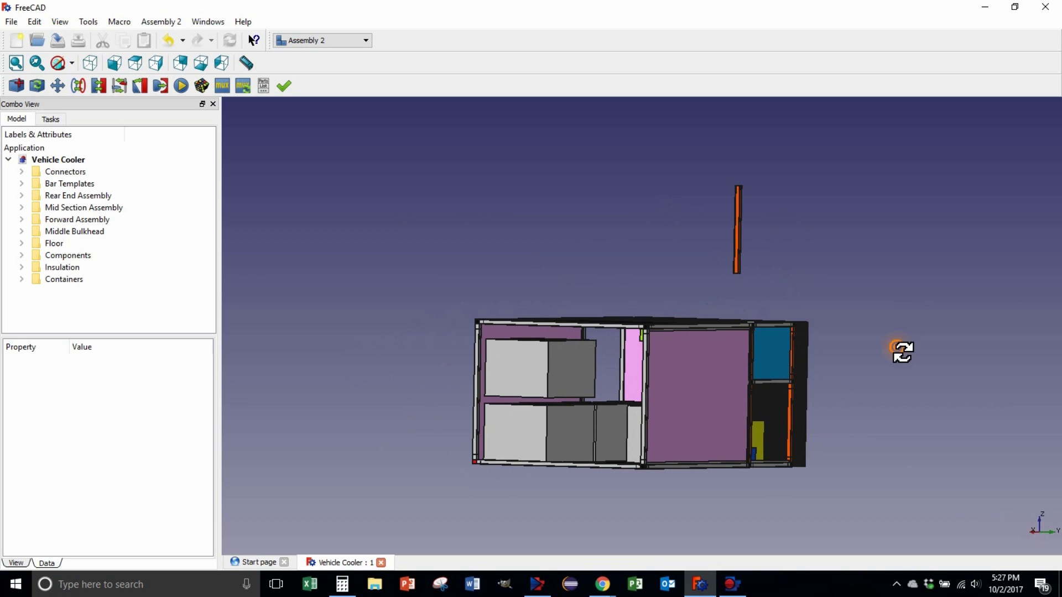
middle_click_drag(902, 352, 777, 351)
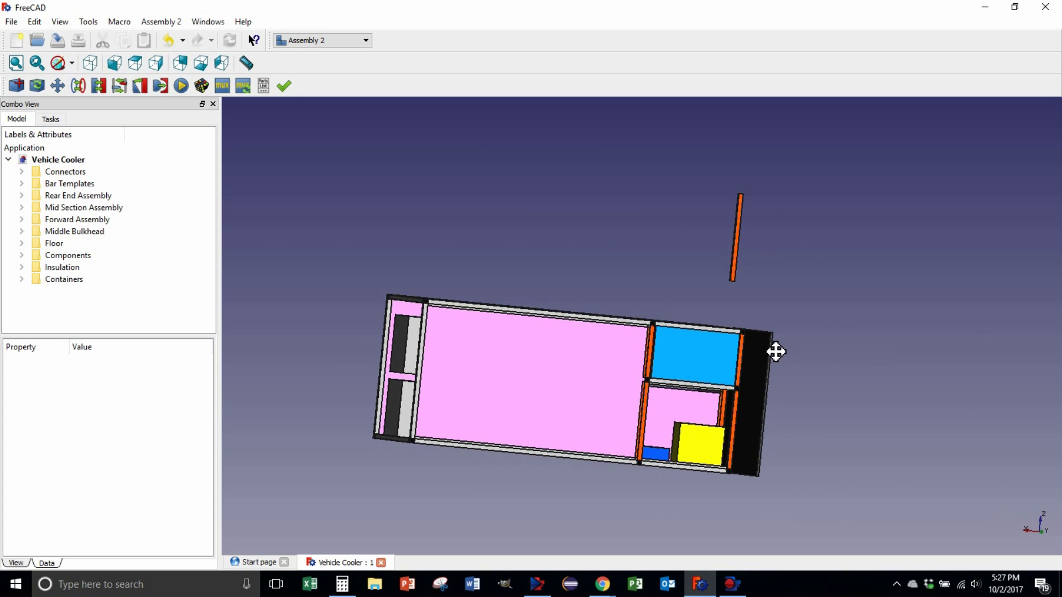
middle_click_drag(899, 315, 963, 309)
scroll(850, 502, "down", 2)
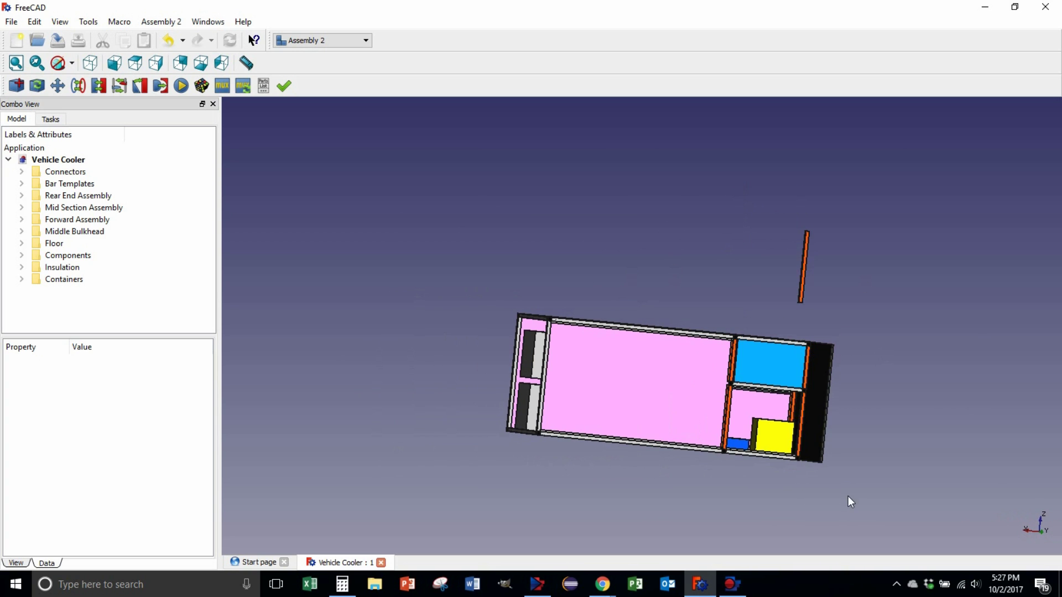
middle_click_drag(866, 520, 812, 490)
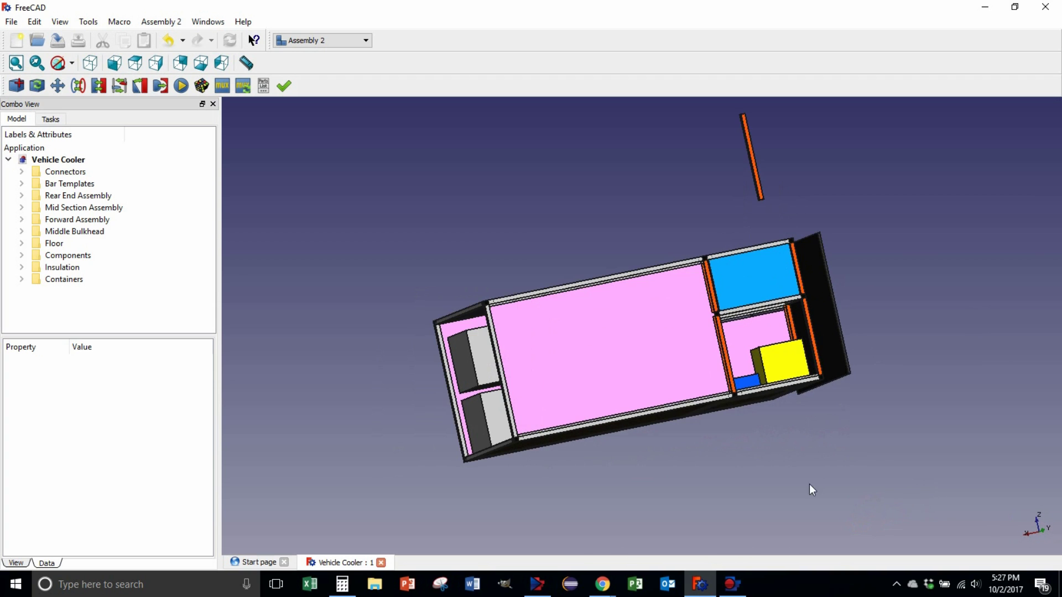
Examine how the crossbar beneath the blue container meets the orange upright above the yellow box
scroll(763, 388, "up", 5)
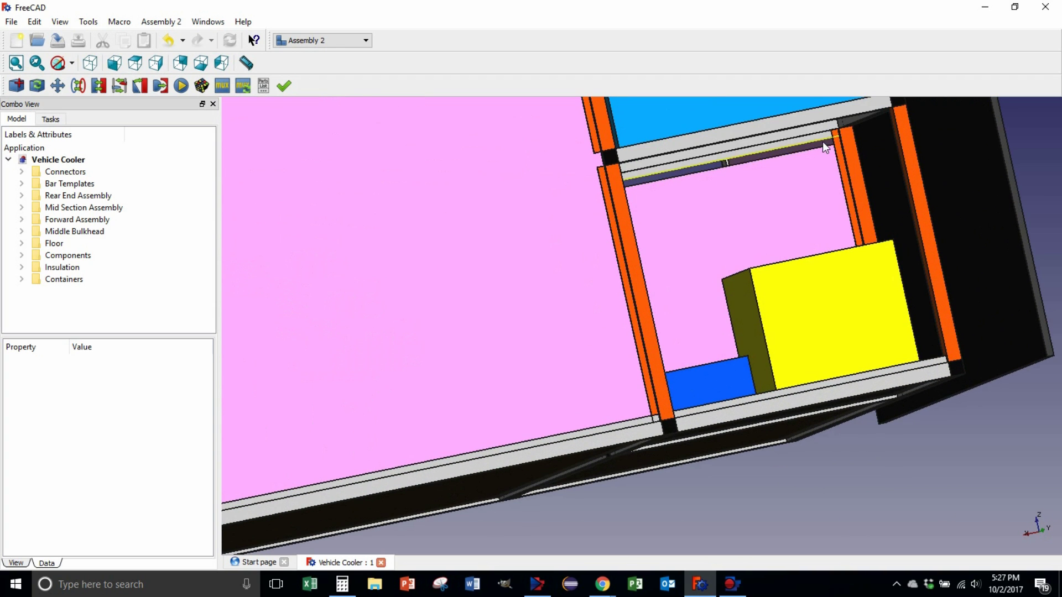
scroll(824, 155, "up", 6)
middle_click_drag(841, 138, 833, 239)
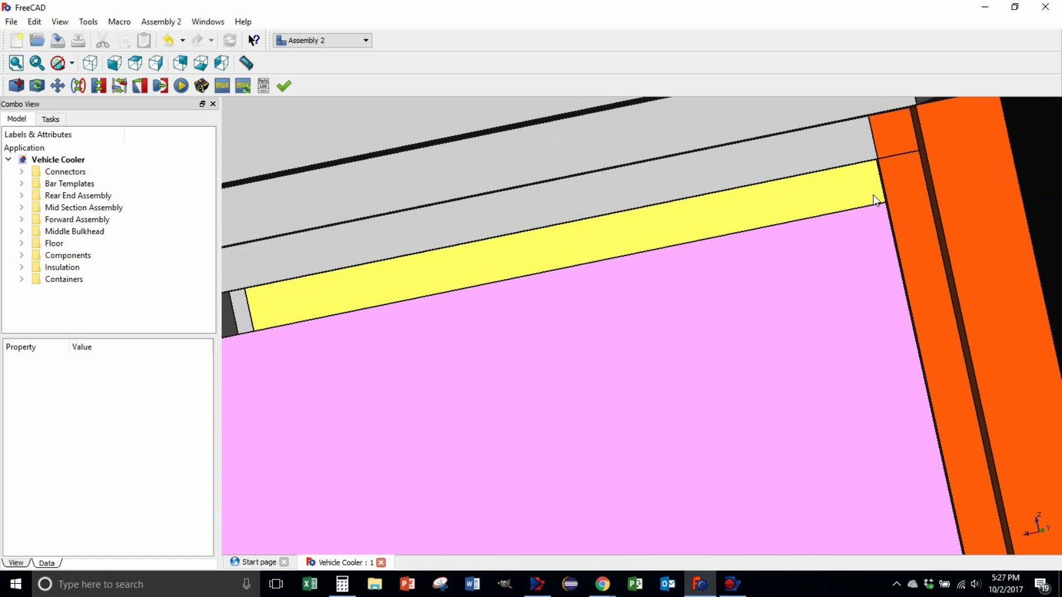
scroll(867, 200, "down", 2)
scroll(867, 200, "down", 8)
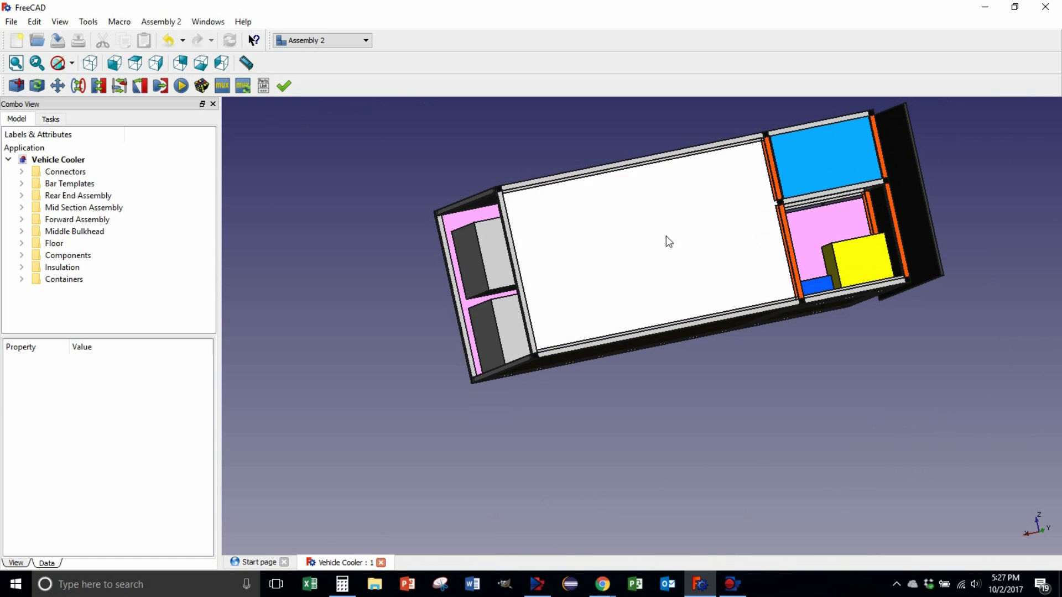
Examine the roof panels and the black connectors at the corners where the blue container adjoins the smaller pink panel
middle_click_drag(533, 141, 463, 304)
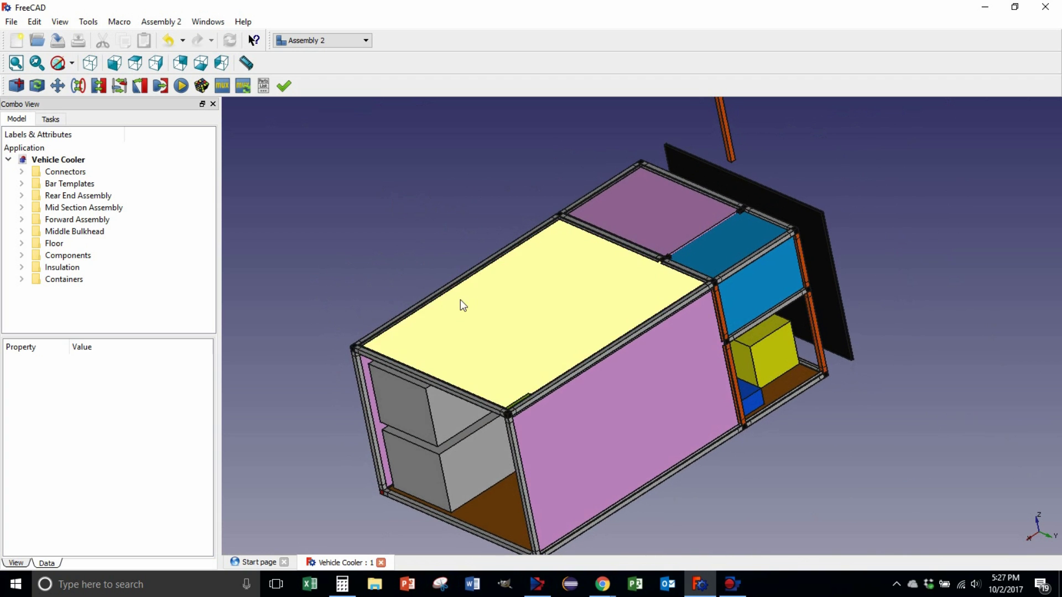
middle_click_drag(612, 260, 802, 292)
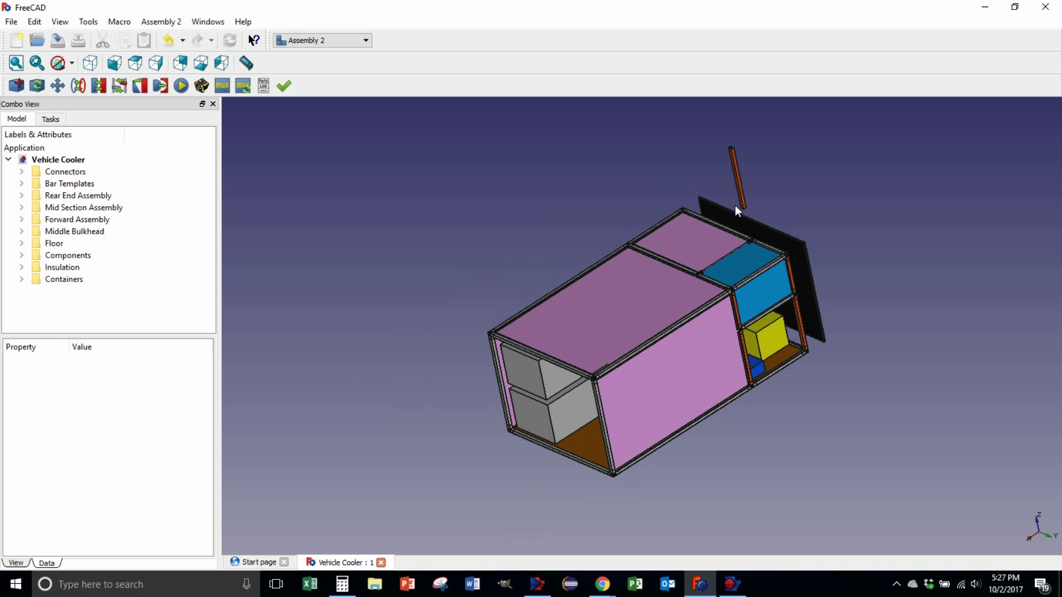
scroll(747, 199, "up", 5)
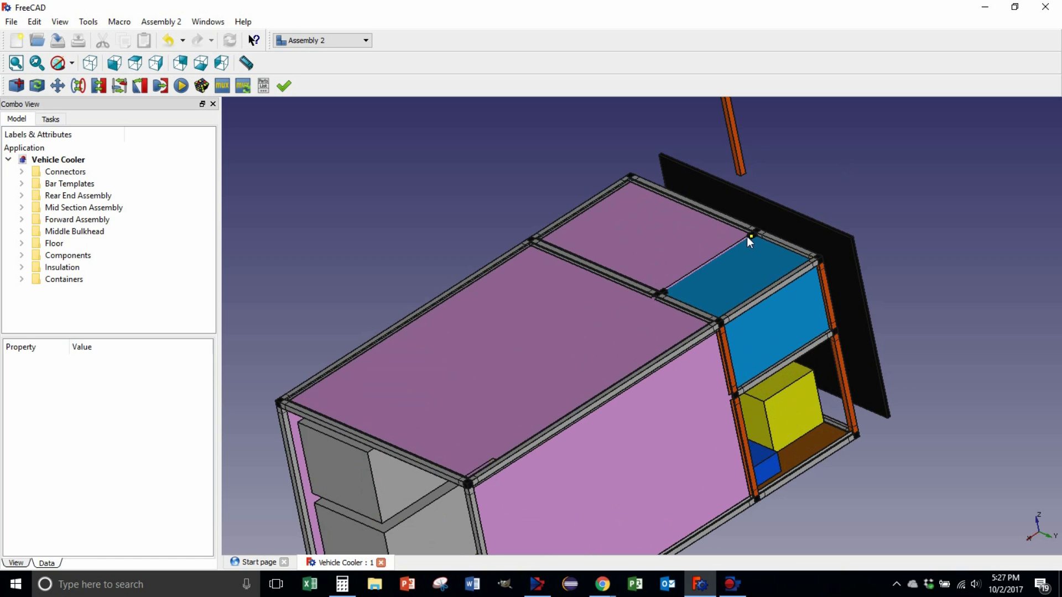
scroll(711, 273, "up", 5)
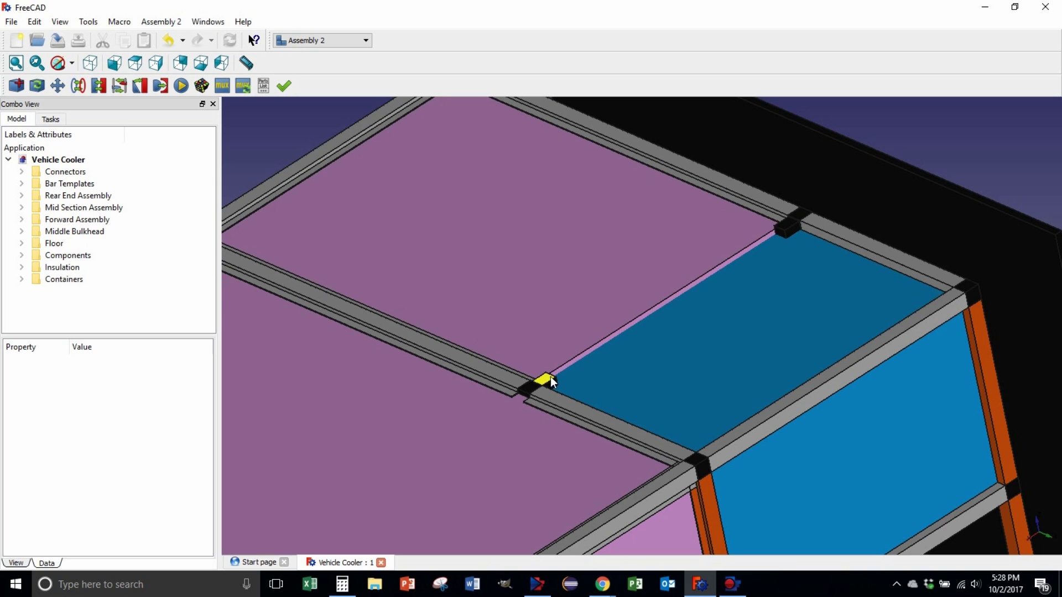
scroll(648, 332, "down", 5)
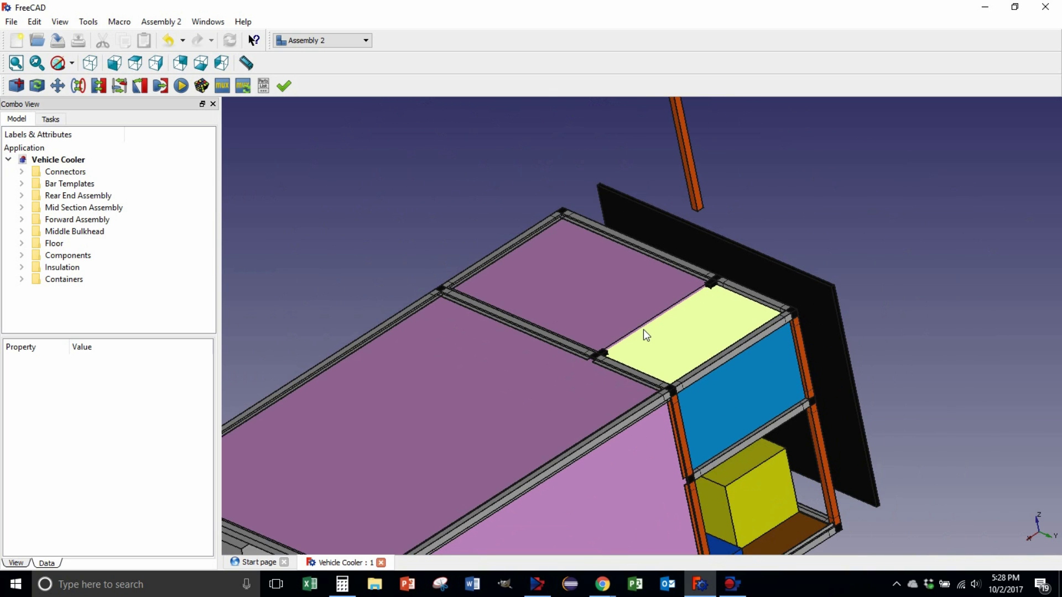
scroll(643, 329, "down", 4)
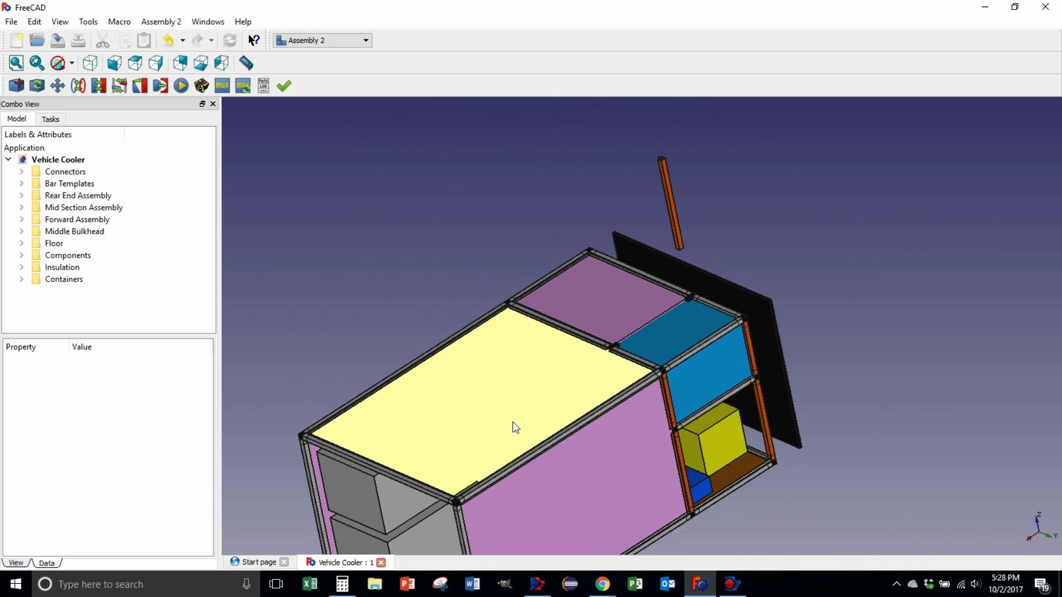
middle_click_drag(603, 520, 639, 459)
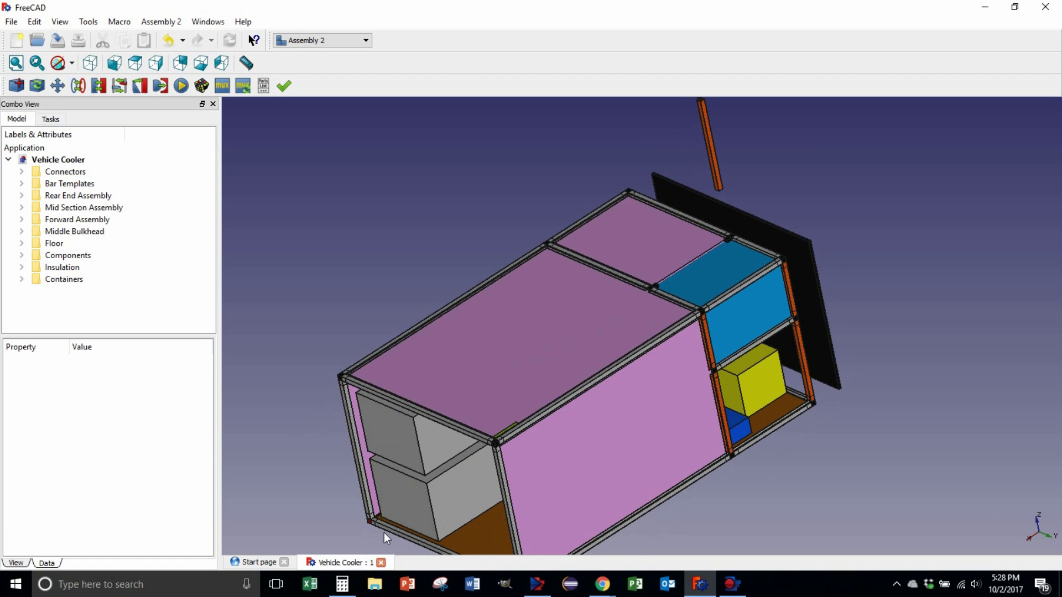
Examine the roof framing from the opposite side, around the bars separating the large insulation panel from the forward section
middle_click_drag(385, 538, 455, 493)
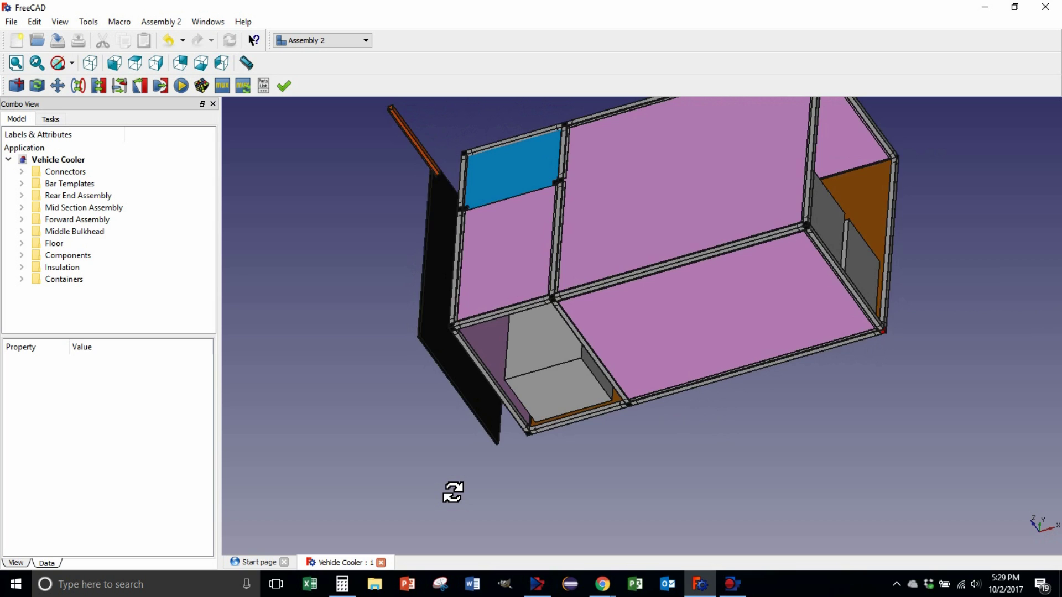
left_click(433, 446)
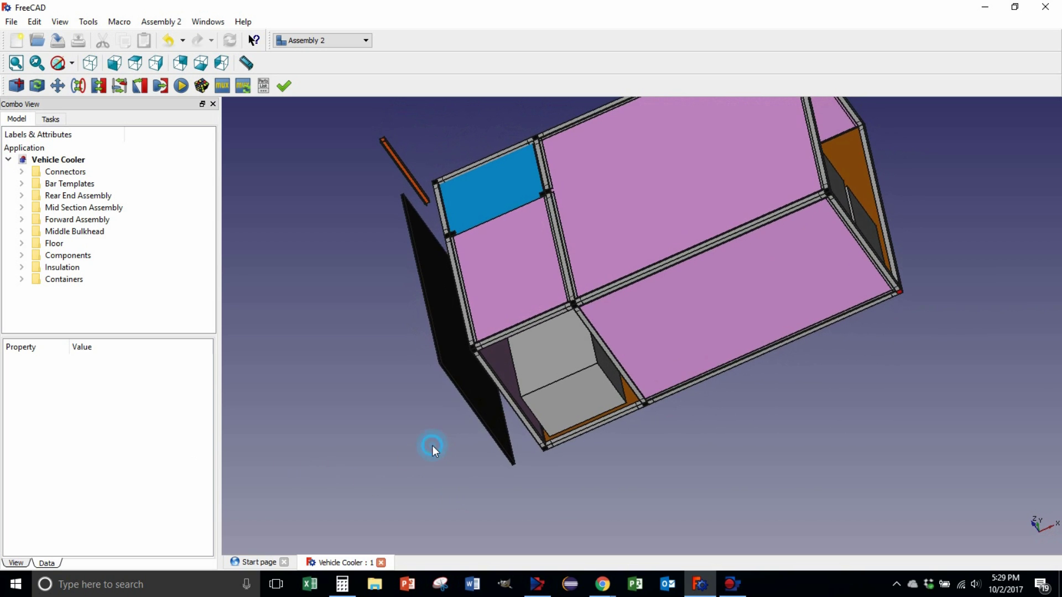
scroll(636, 443, "up", 8)
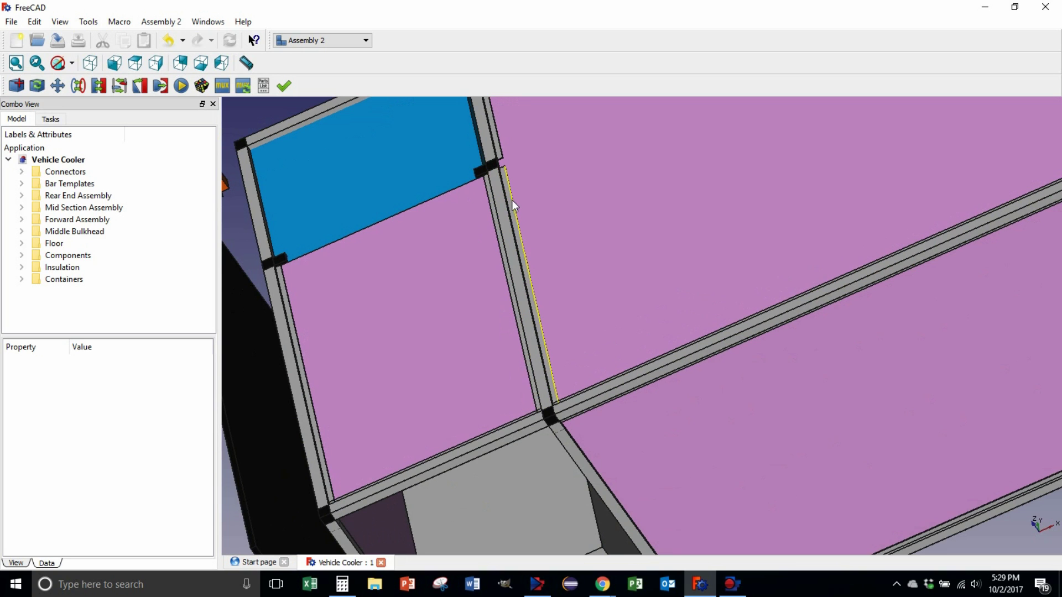
middle_click_drag(510, 192, 531, 168)
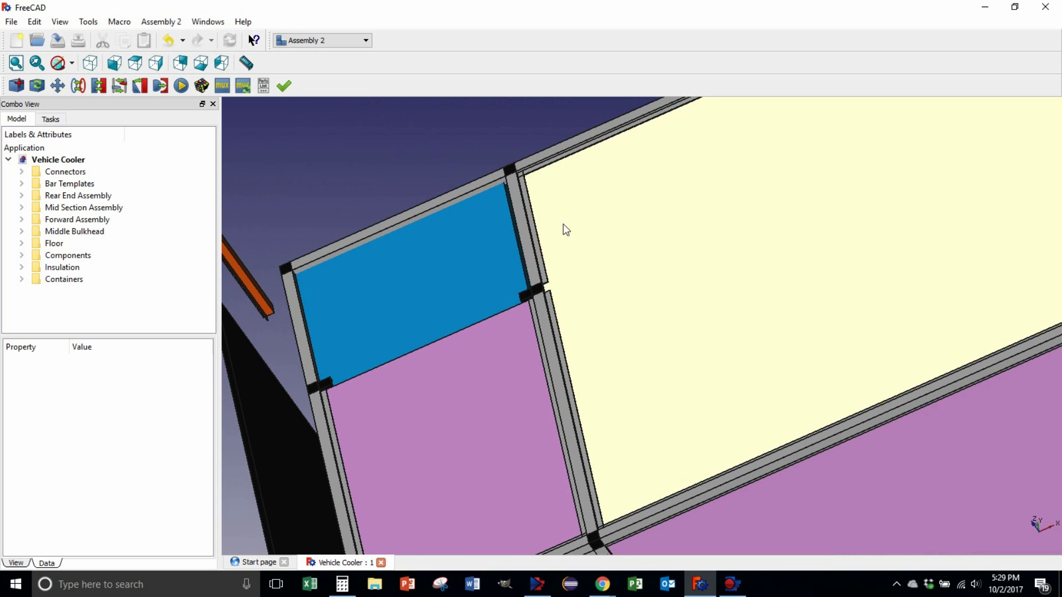
scroll(553, 247, "down", 2)
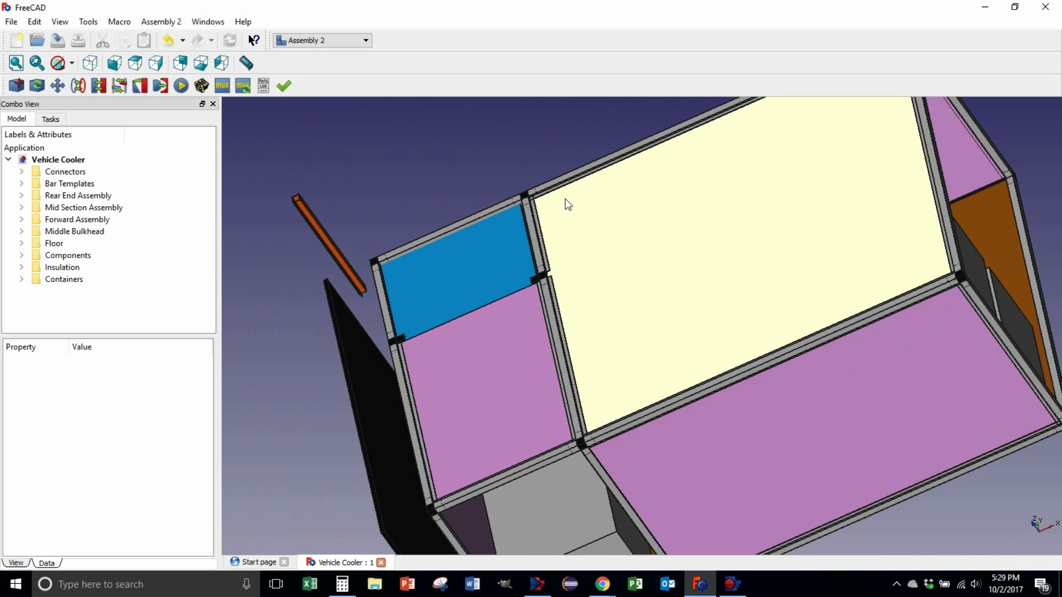
middle_click_drag(647, 225, 607, 299)
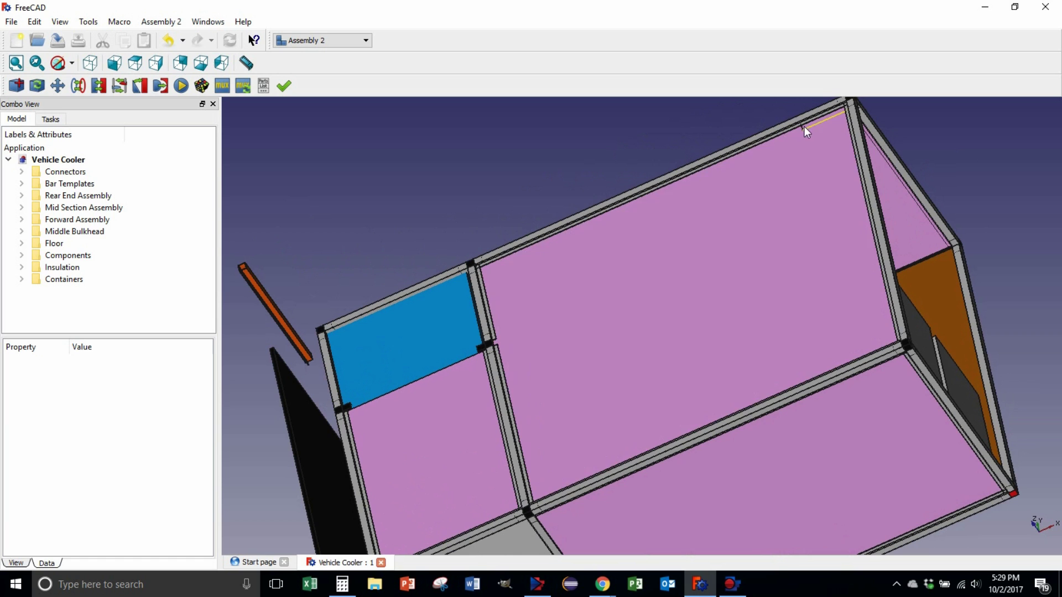
scroll(614, 465, "down", 1)
middle_click_drag(607, 474, 633, 351)
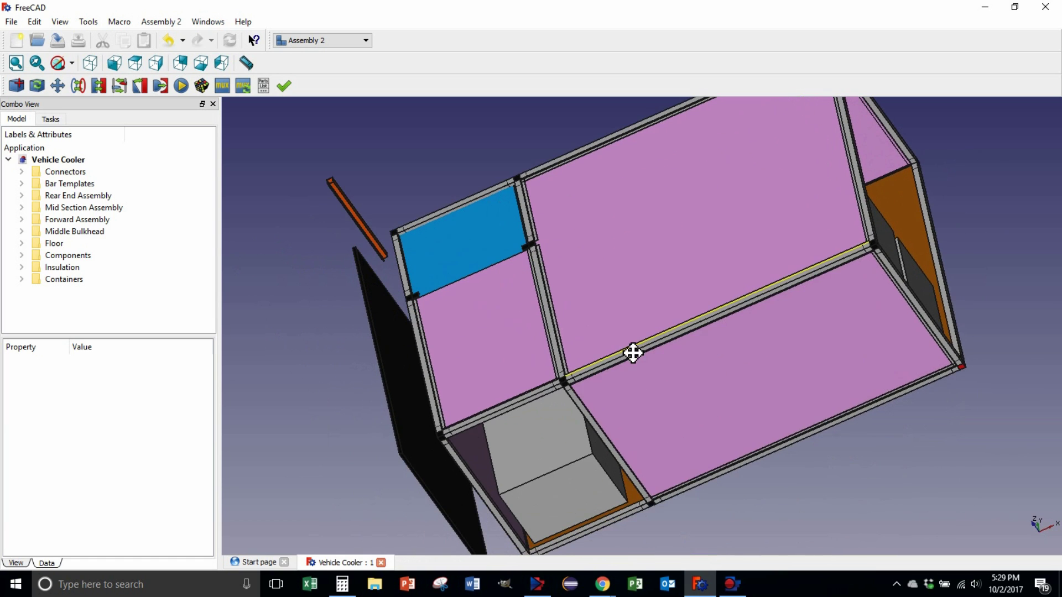
Inspect the side opening with the gray box and the end of the frame behind the detached black panel
middle_click_drag(865, 485, 766, 488)
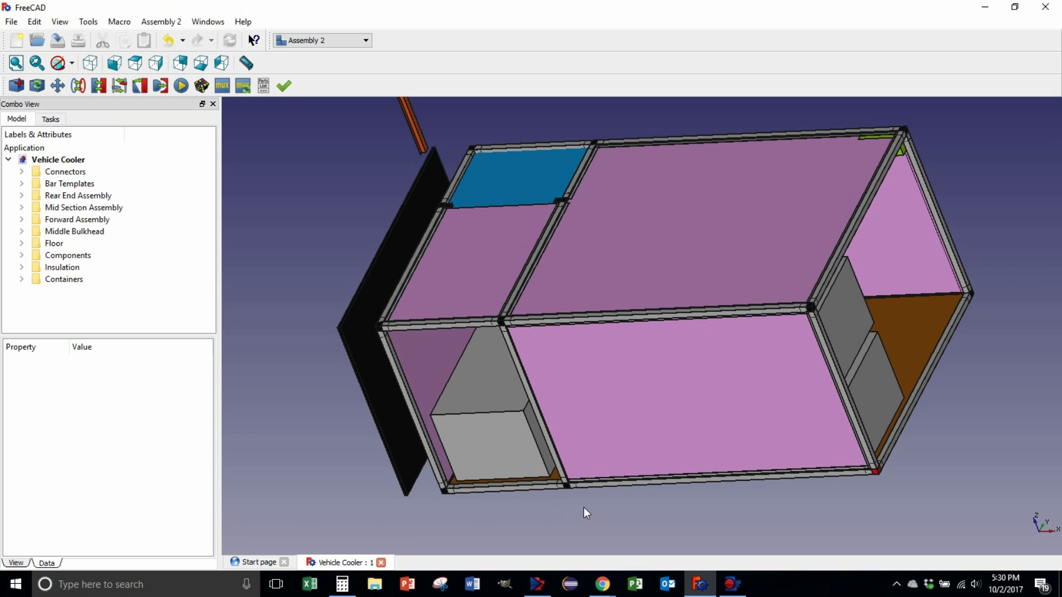
middle_click_drag(583, 510, 593, 489)
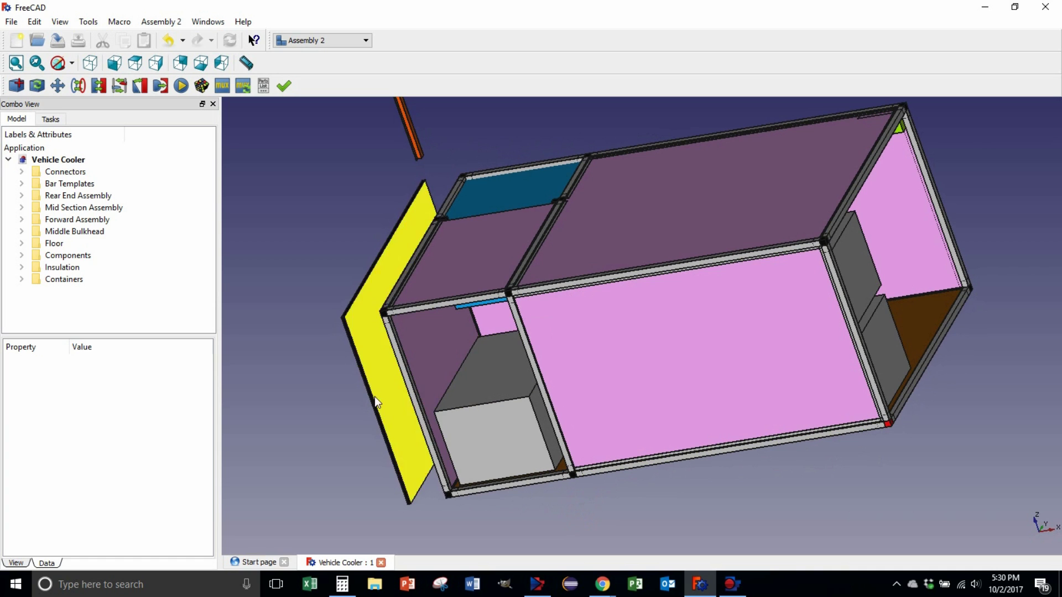
middle_click_drag(358, 416, 447, 389)
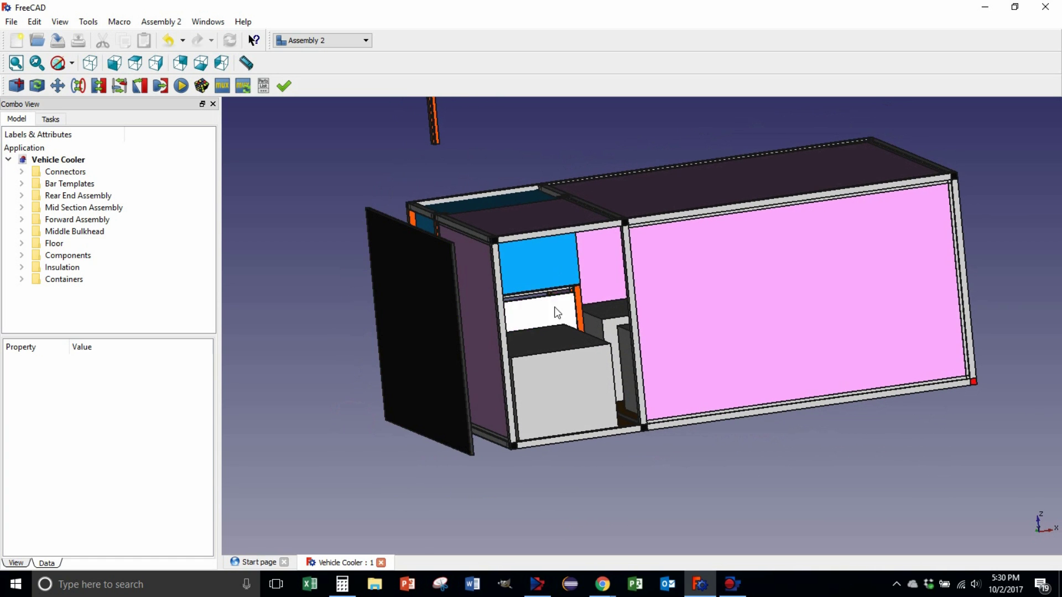
middle_click_drag(516, 363, 541, 409)
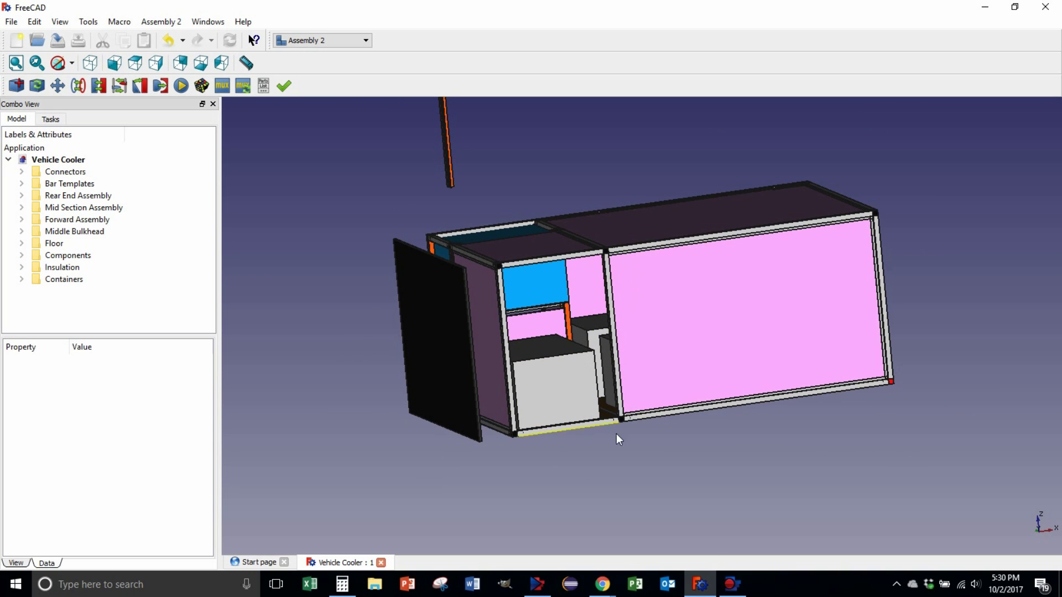
middle_click_drag(394, 431, 500, 446)
scroll(558, 359, "up", 6)
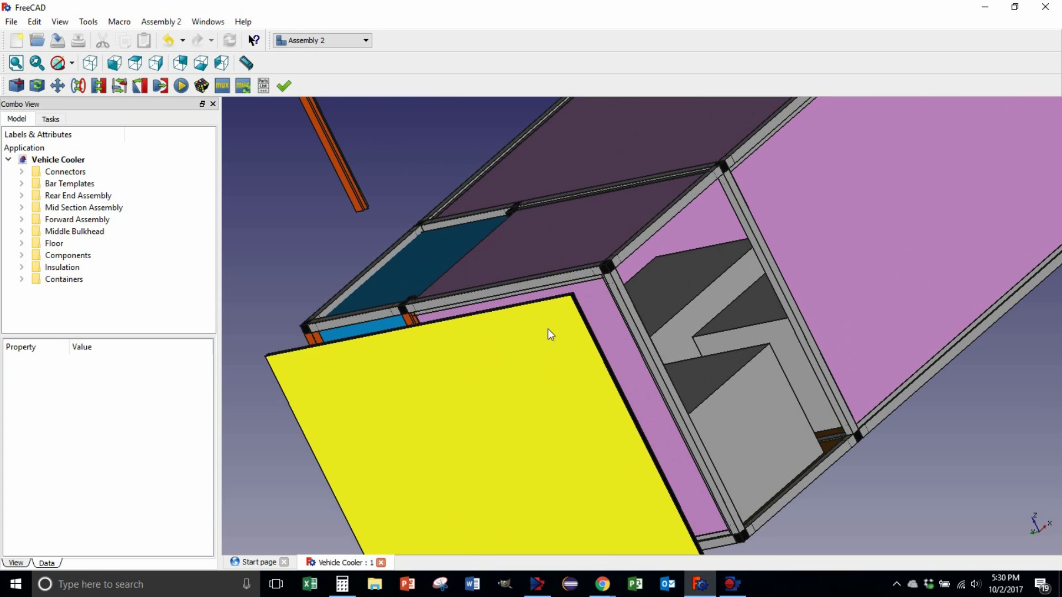
scroll(532, 321, "down", 5)
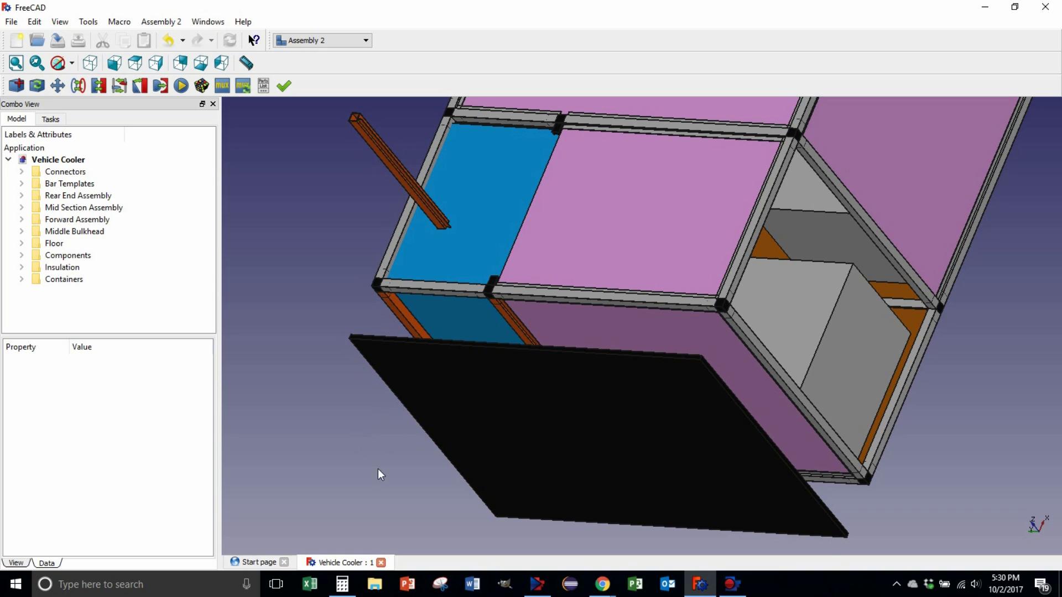
Inspect the blue container and the open compartment beneath it that holds the blue and yellow components
middle_click_drag(343, 449, 658, 452)
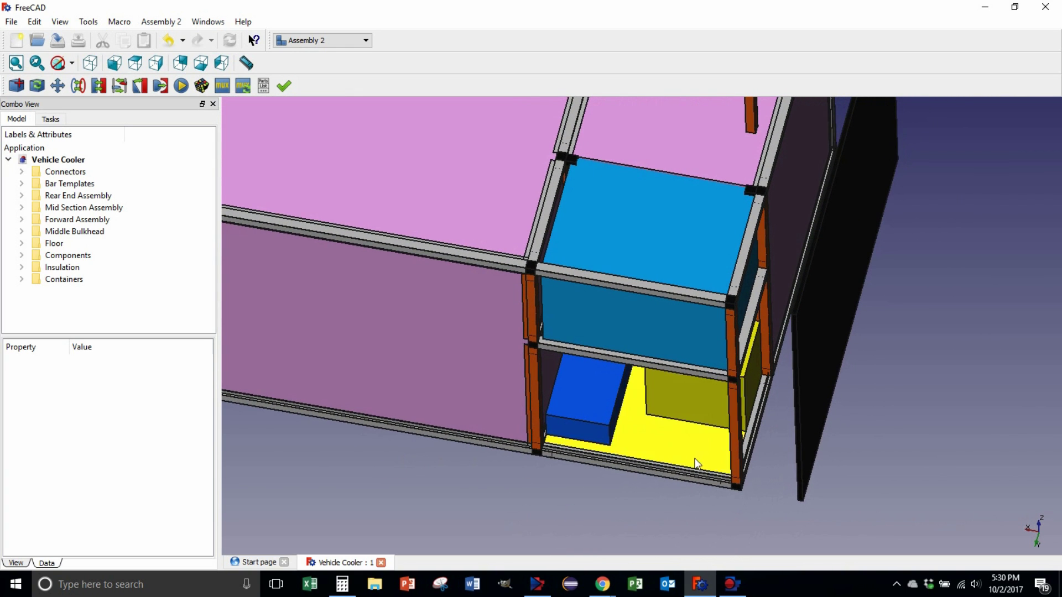
middle_click_drag(683, 461, 696, 427)
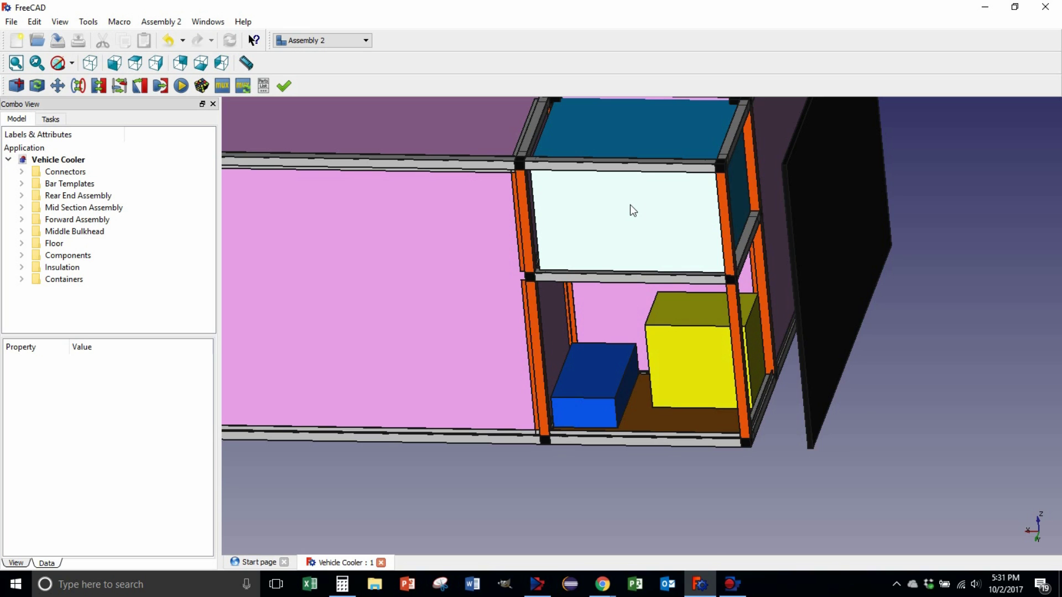
middle_click_drag(629, 205, 647, 226)
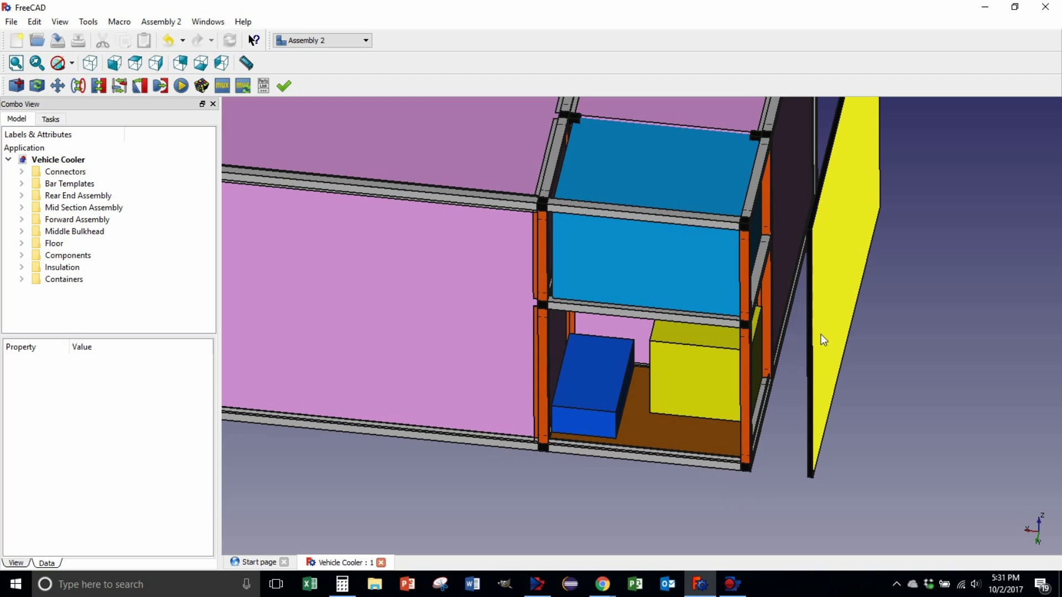
middle_click_drag(847, 336, 824, 435)
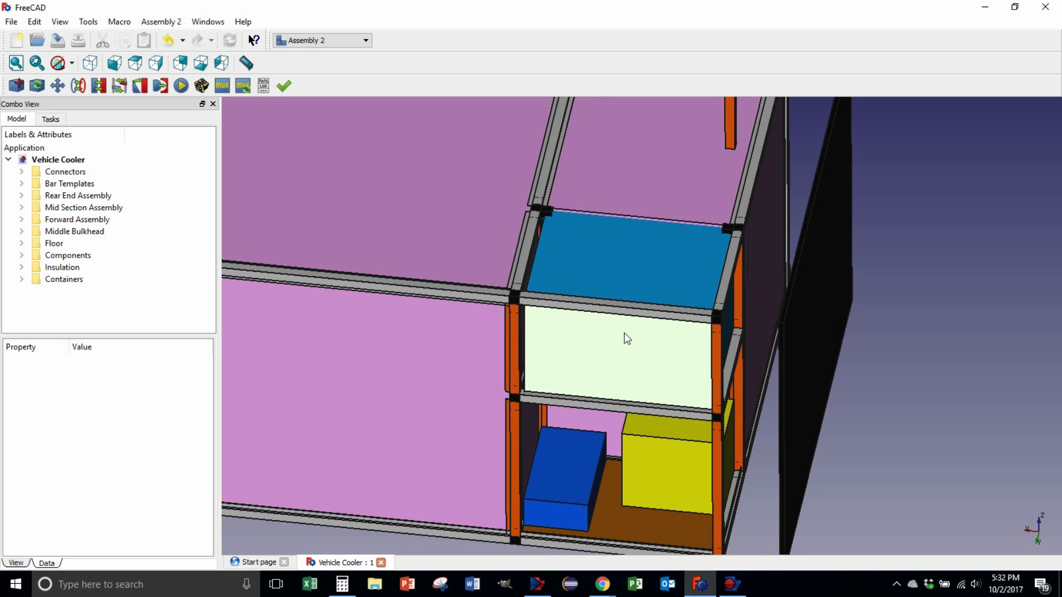
Inspect the two long bars along the edges of the large roof panel by selecting the near one and the far one
middle_click_drag(606, 439, 688, 298)
middle_click_drag(493, 240, 628, 366)
scroll(597, 336, "down", 2)
scroll(596, 336, "down", 1)
middle_click_drag(576, 284, 552, 294)
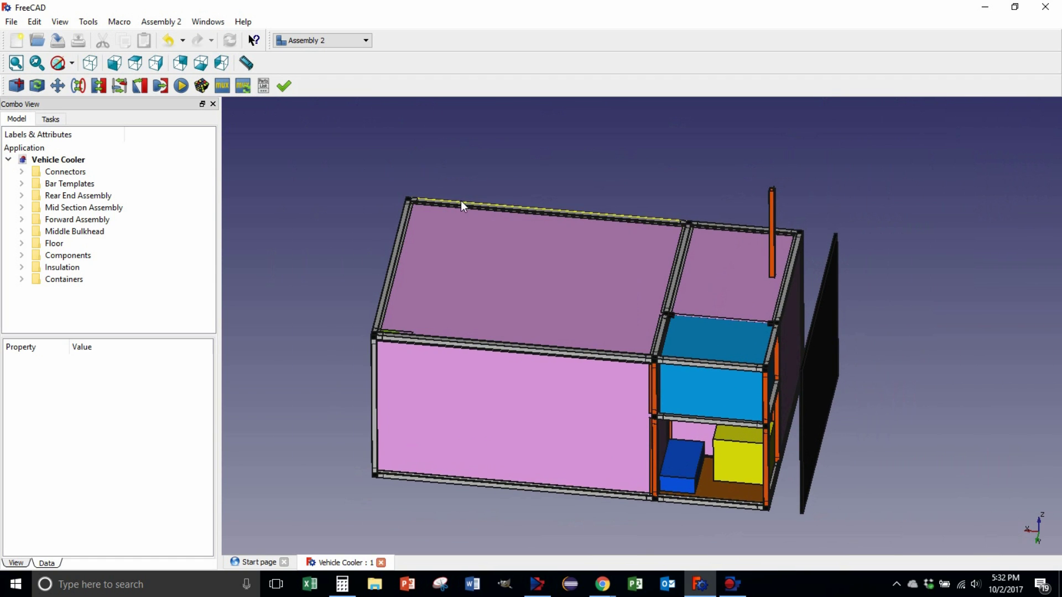
left_click(426, 340)
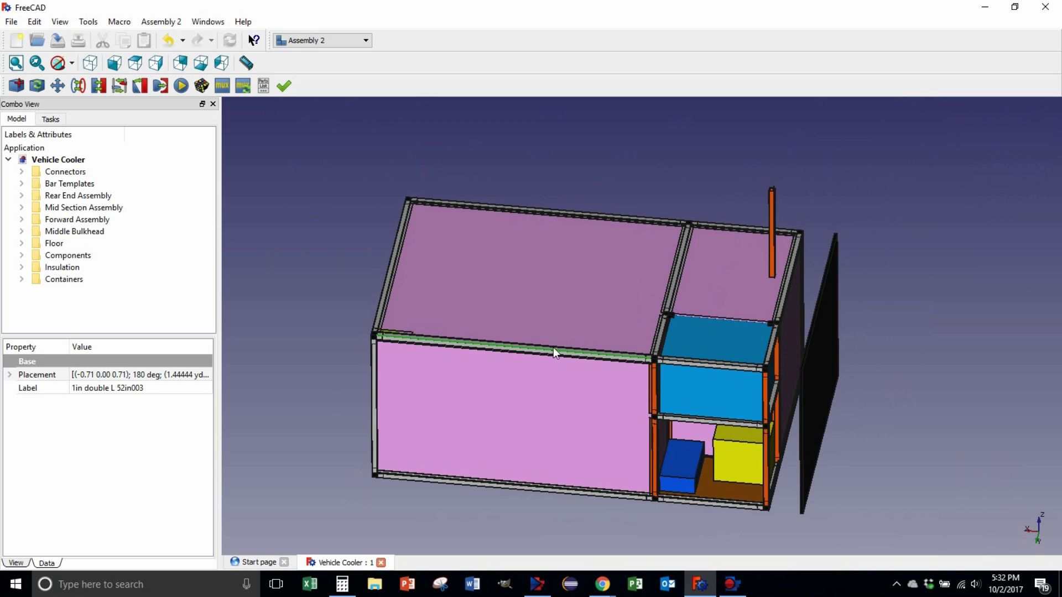
left_click(579, 215)
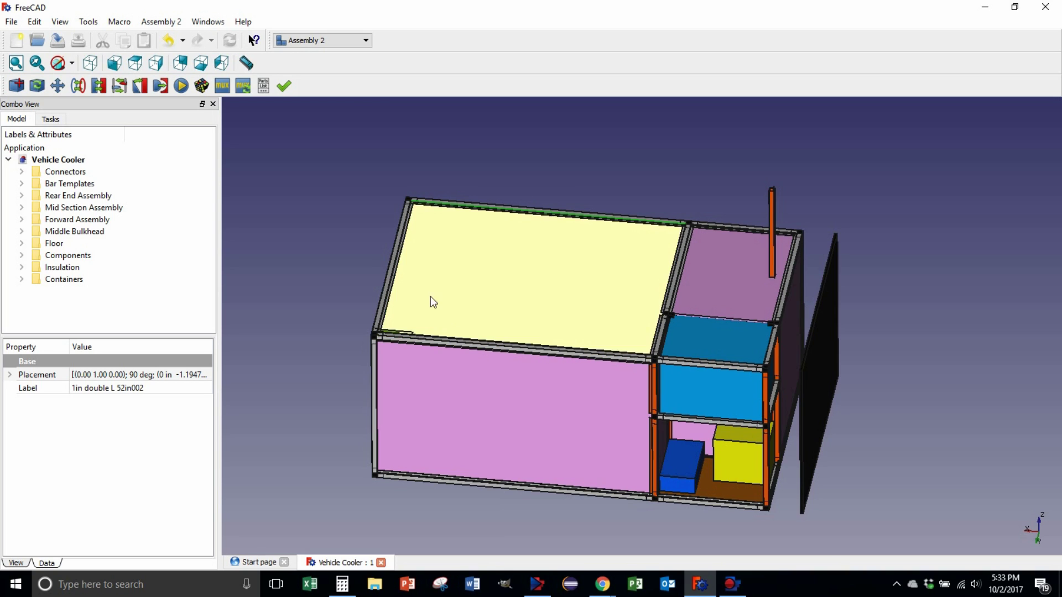
Hide the large roof insulation panel to open up the view of the cooler's interior
left_click(601, 216)
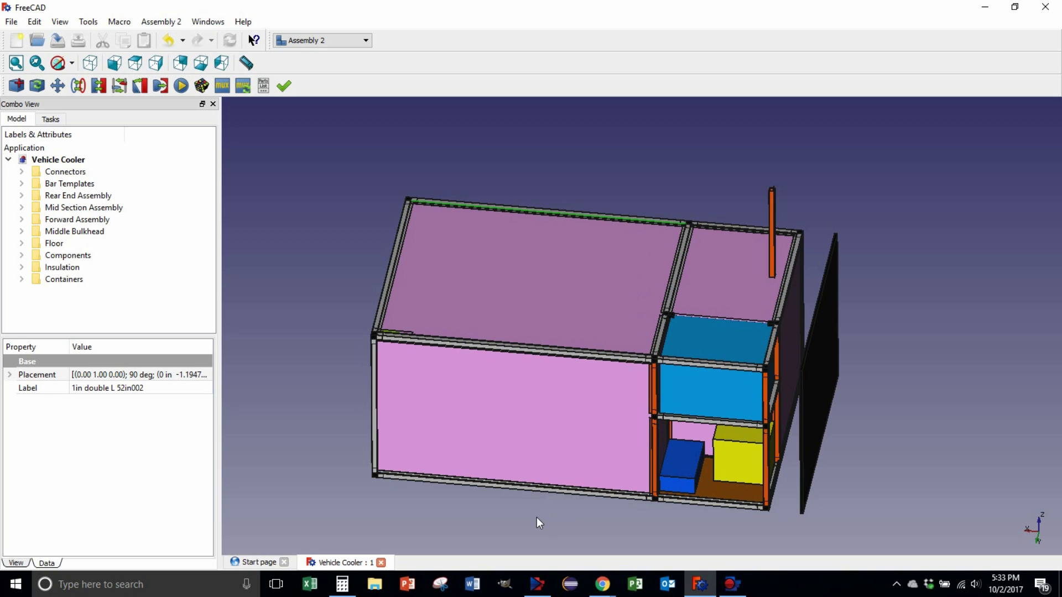
middle_click_drag(536, 516, 555, 510)
left_click(534, 297)
key("space")
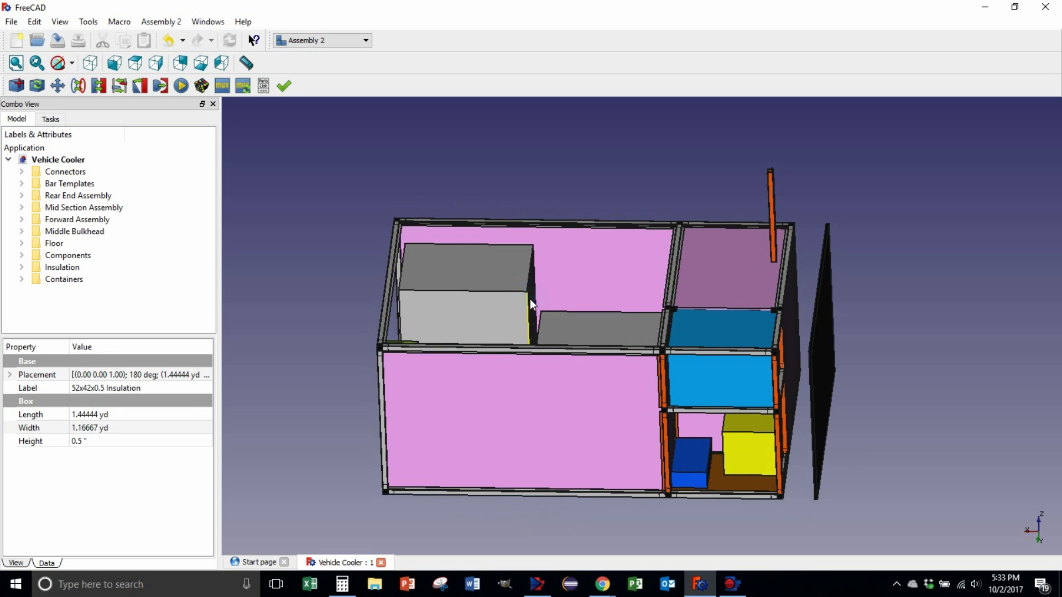
Inspect the blue container in the forward section from above and from the side, over the blue and yellow components
middle_click_drag(323, 348, 519, 405)
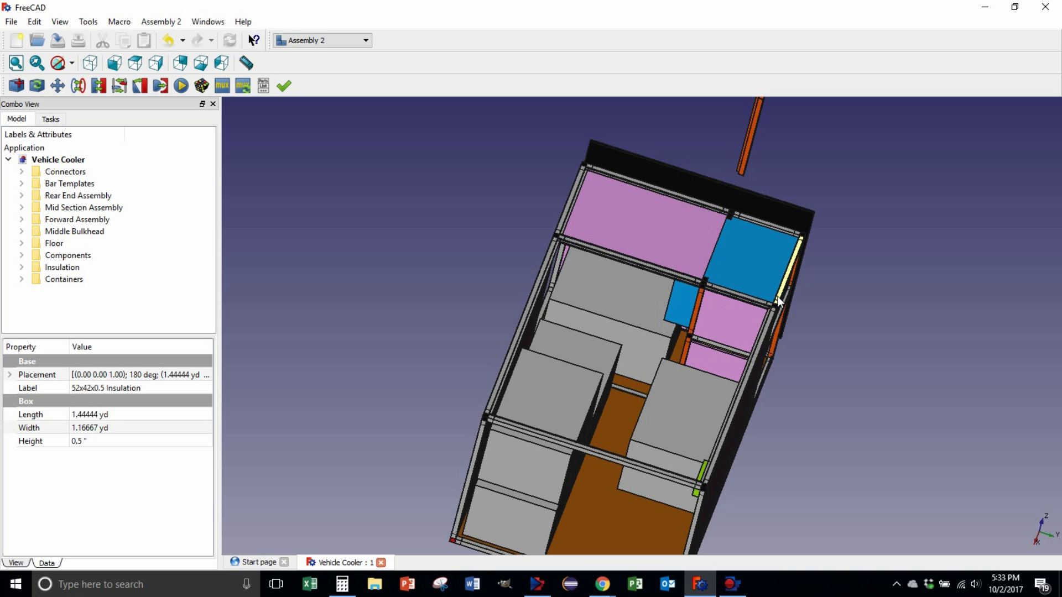
middle_click_drag(812, 348, 652, 324)
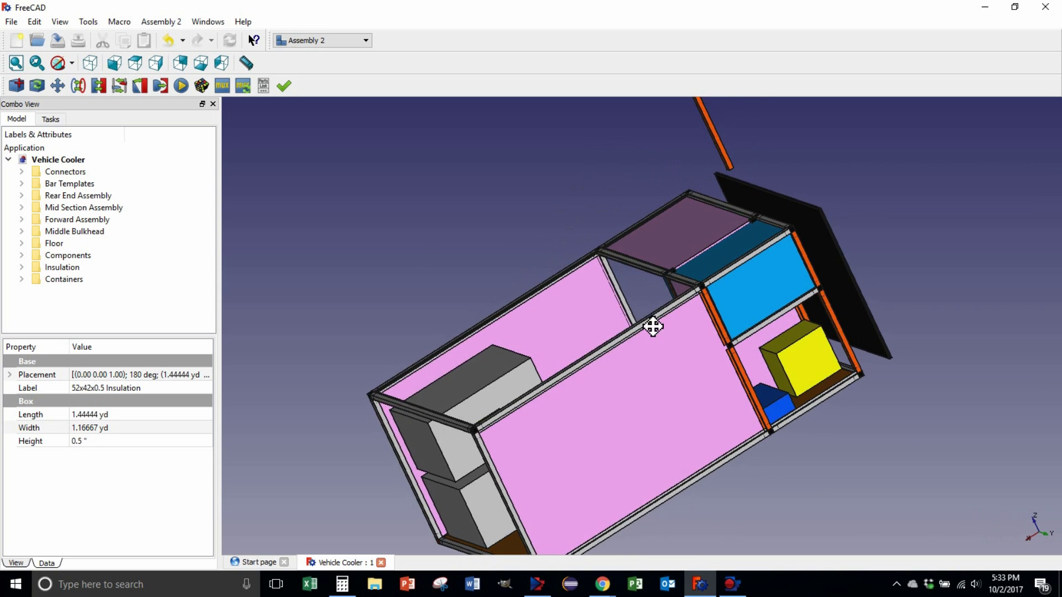
scroll(652, 327, "up", 5)
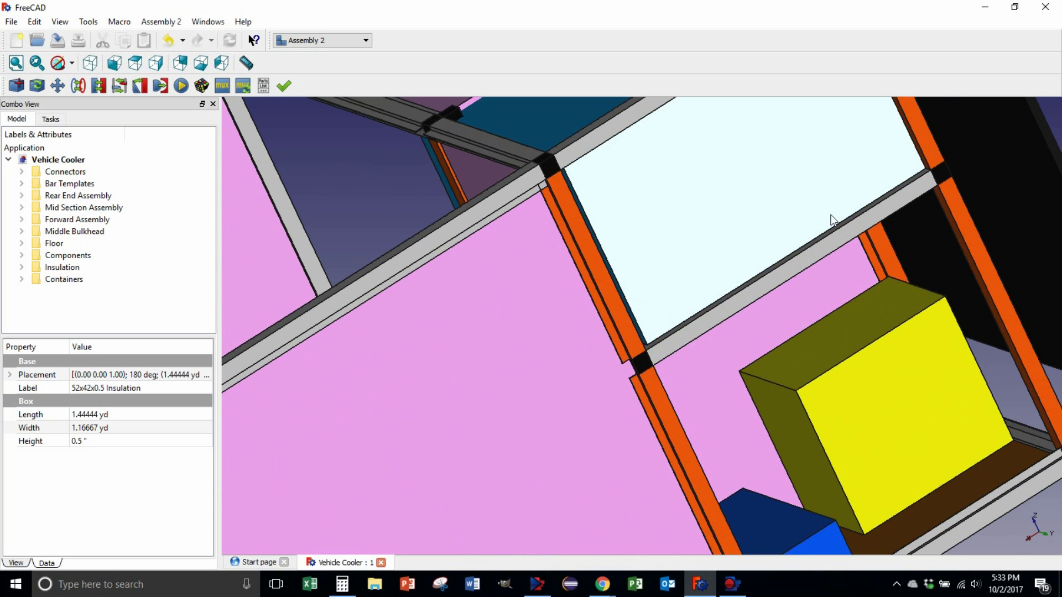
middle_click_drag(801, 322, 745, 347)
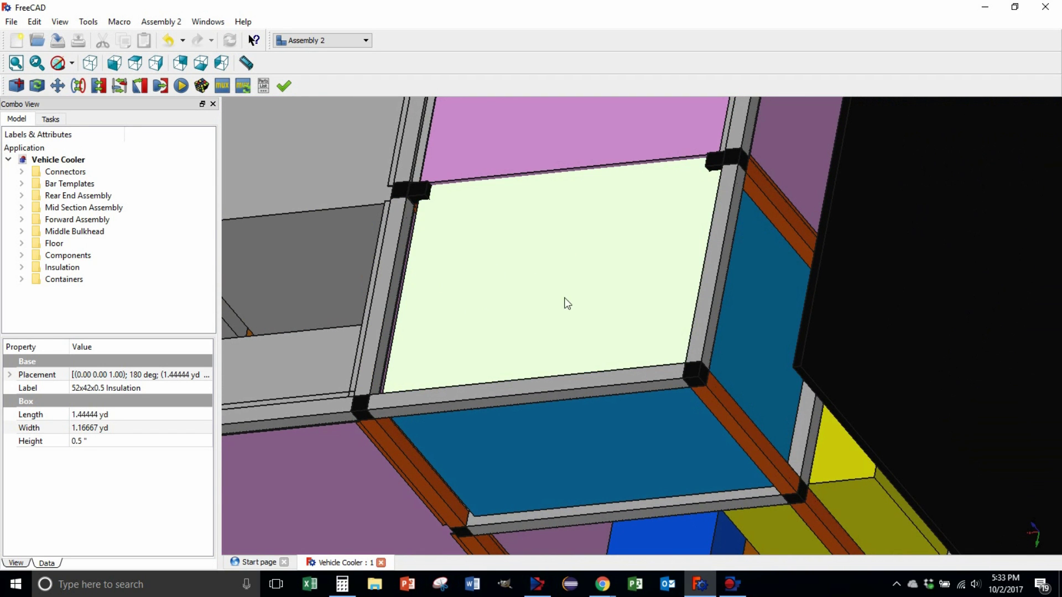
middle_click_drag(498, 438, 640, 425)
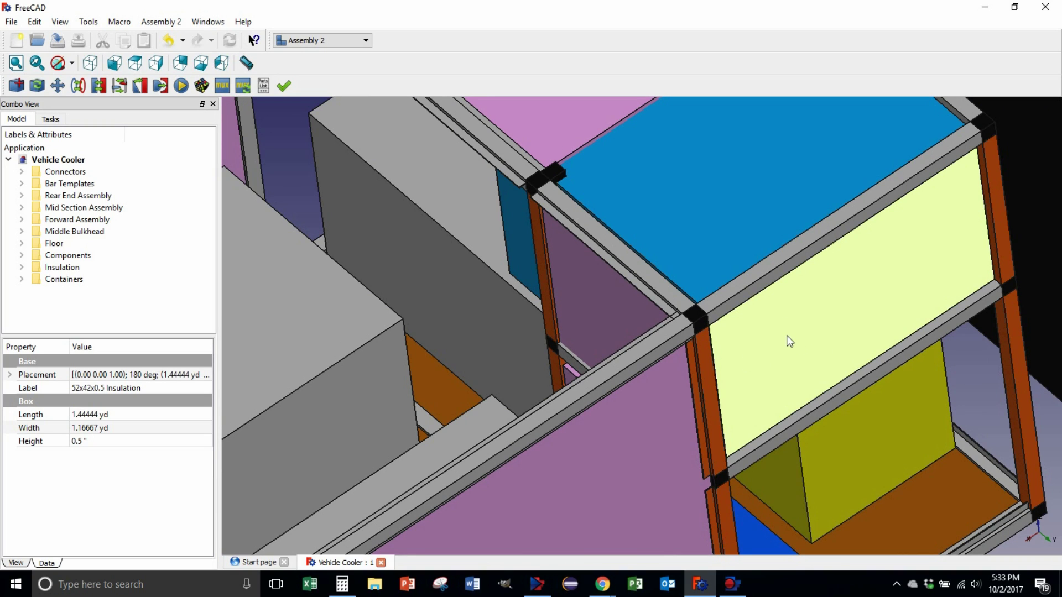
middle_click_drag(785, 388, 822, 292)
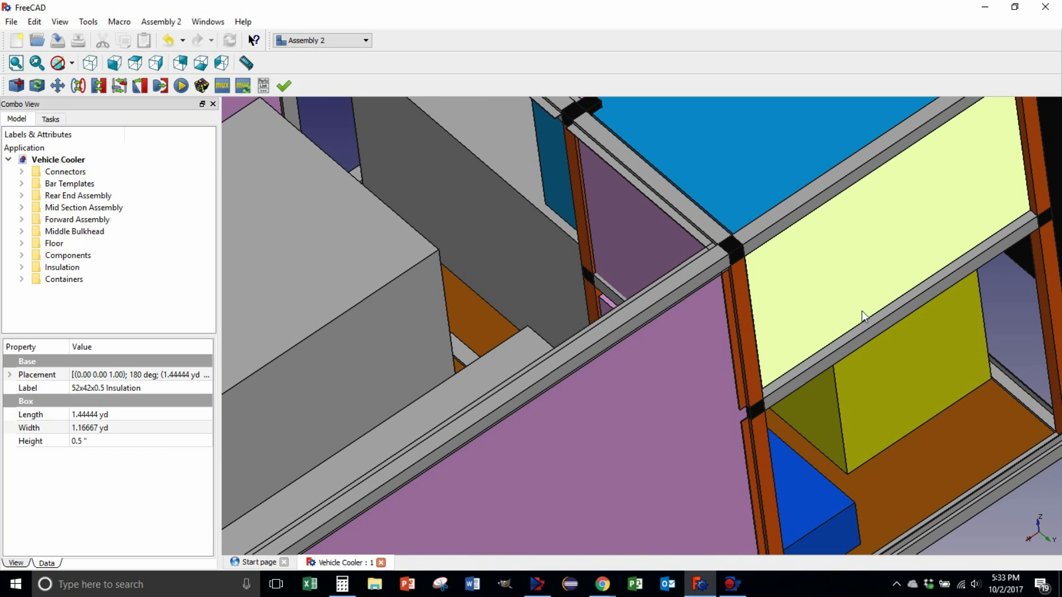
scroll(579, 429, "down", 5)
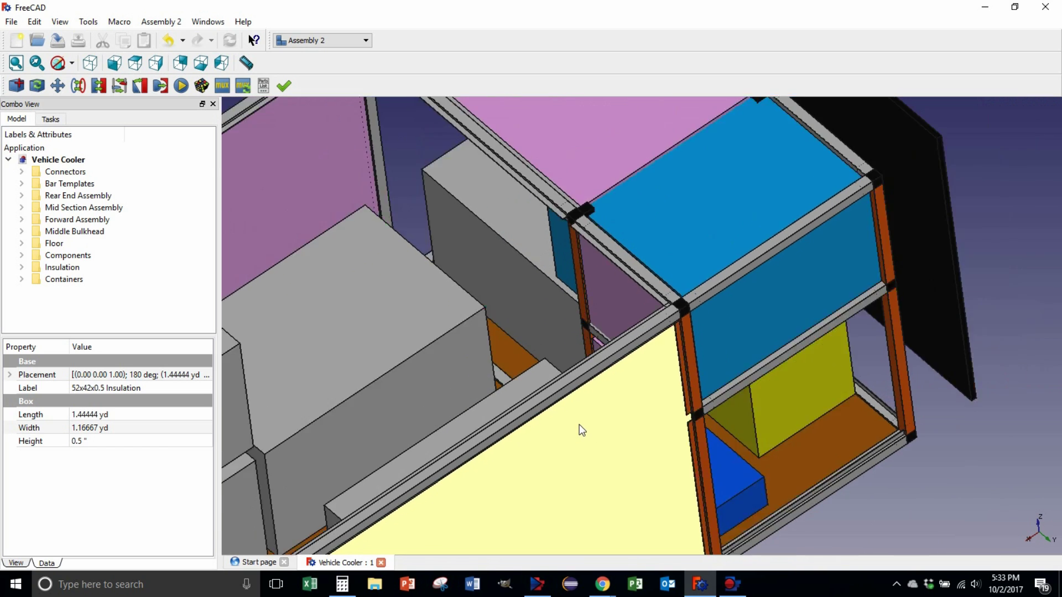
Look through the open rear past the gray boxes to the orange upright and the blue box beside it
middle_click_drag(438, 437, 573, 446)
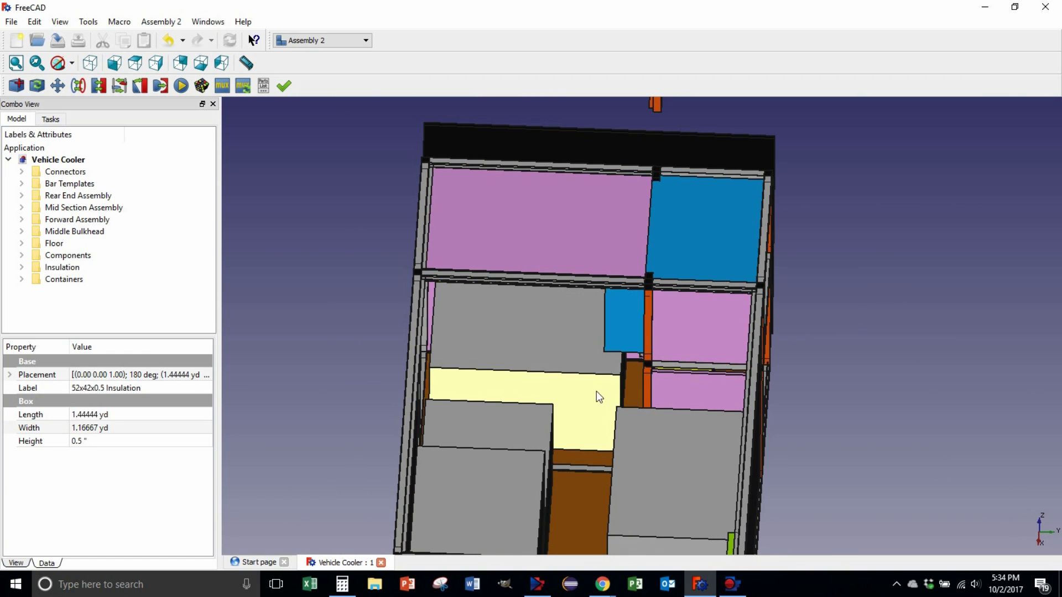
middle_click_drag(596, 391, 635, 332)
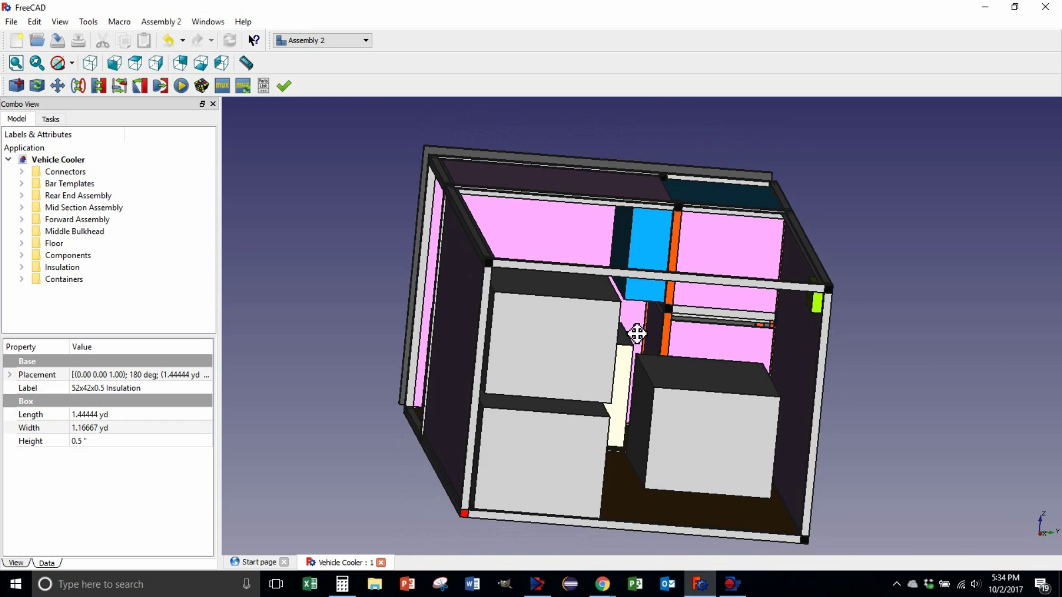
scroll(634, 283, "up", 3)
scroll(633, 282, "up", 2)
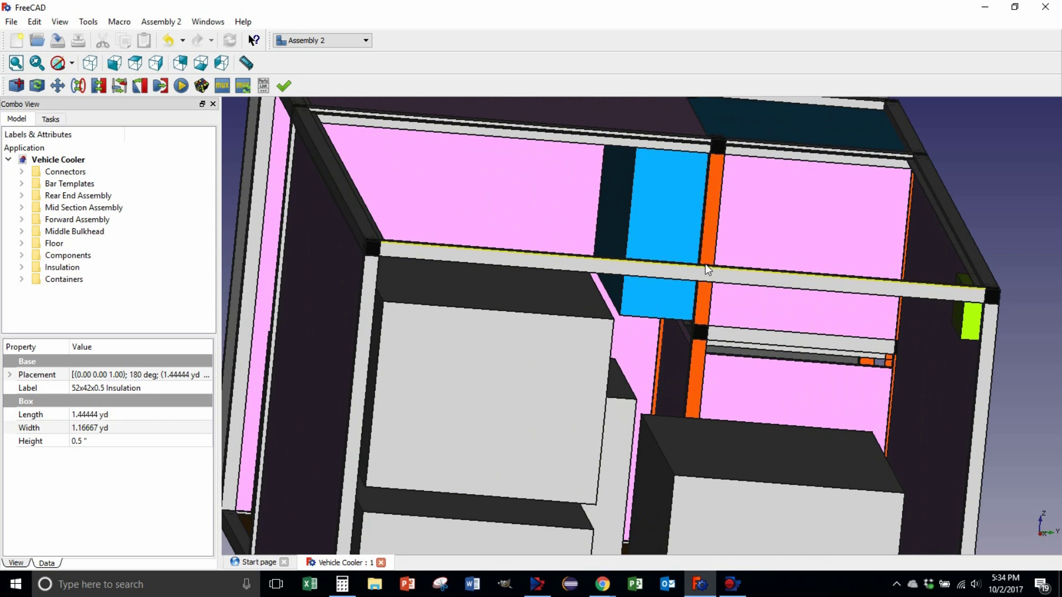
Examine up close the gap between the blue container and the adjoining frame bars and corner connectors
middle_click_drag(908, 266, 661, 304)
scroll(514, 346, "up", 5)
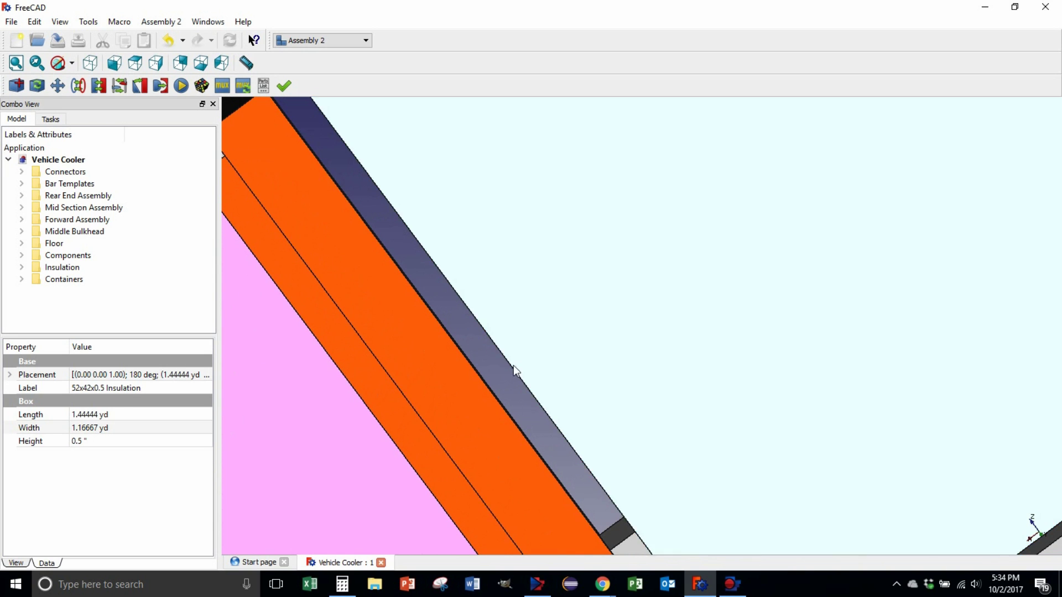
mouse_move(517, 372)
middle_mouse_down()
mouse_move(505, 382)
mouse_move(522, 386)
mouse_move(553, 332)
mouse_move(553, 399)
mouse_move(484, 282)
mouse_move(648, 475)
middle_mouse_up()
scroll(397, 260, "up", 6)
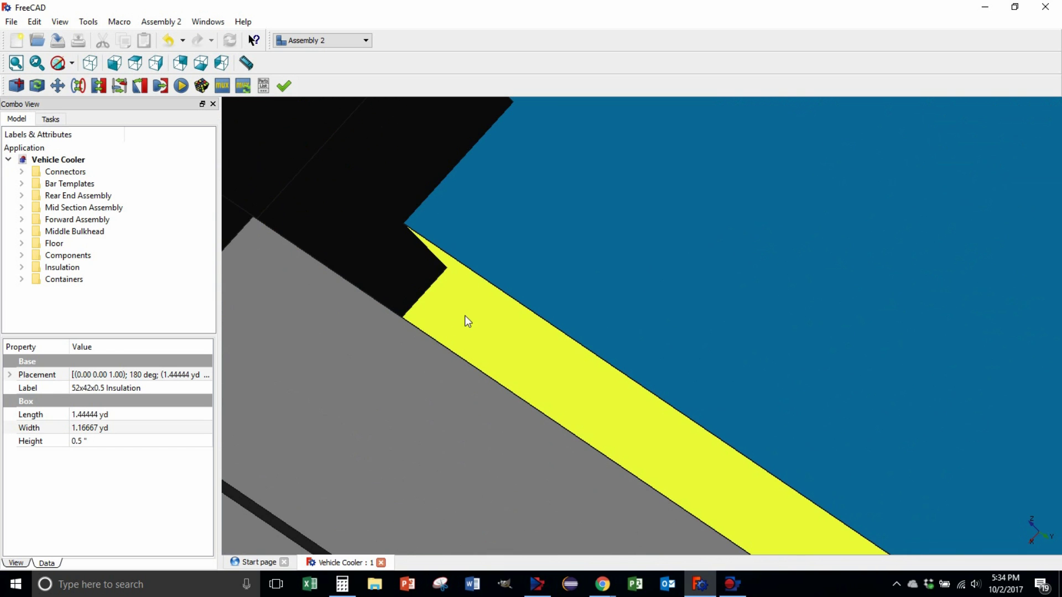
mouse_move(470, 321)
middle_mouse_down()
mouse_move(446, 308)
mouse_move(462, 327)
middle_mouse_up()
scroll(394, 336, "down", 6)
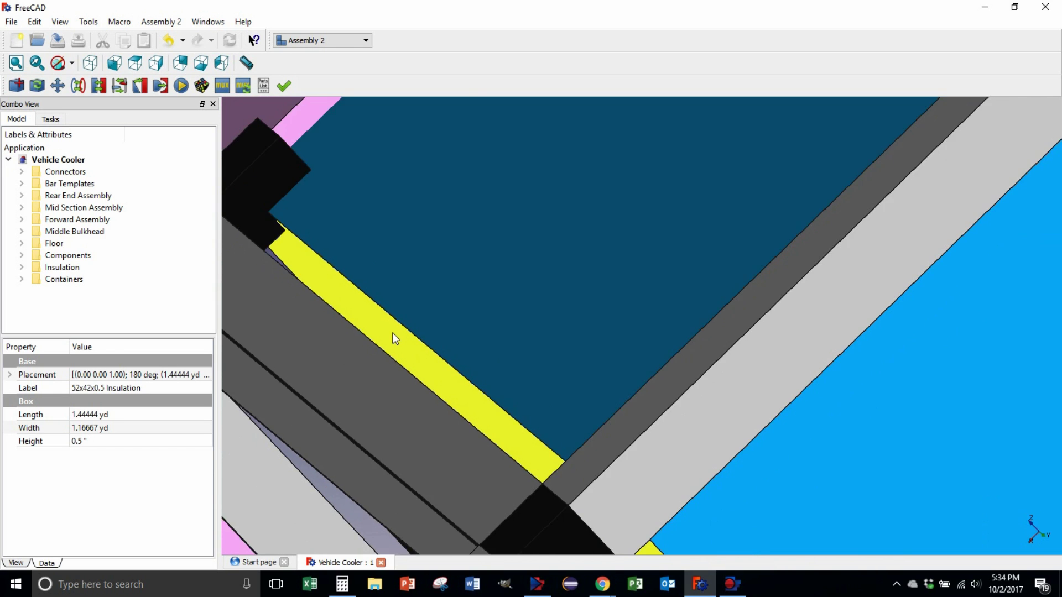
scroll(399, 404, "down", 2)
Inspect the blue box beside the orange upright, beneath the forward roof panel
middle_click_drag(397, 424, 451, 395)
middle_click_drag(379, 304, 447, 320)
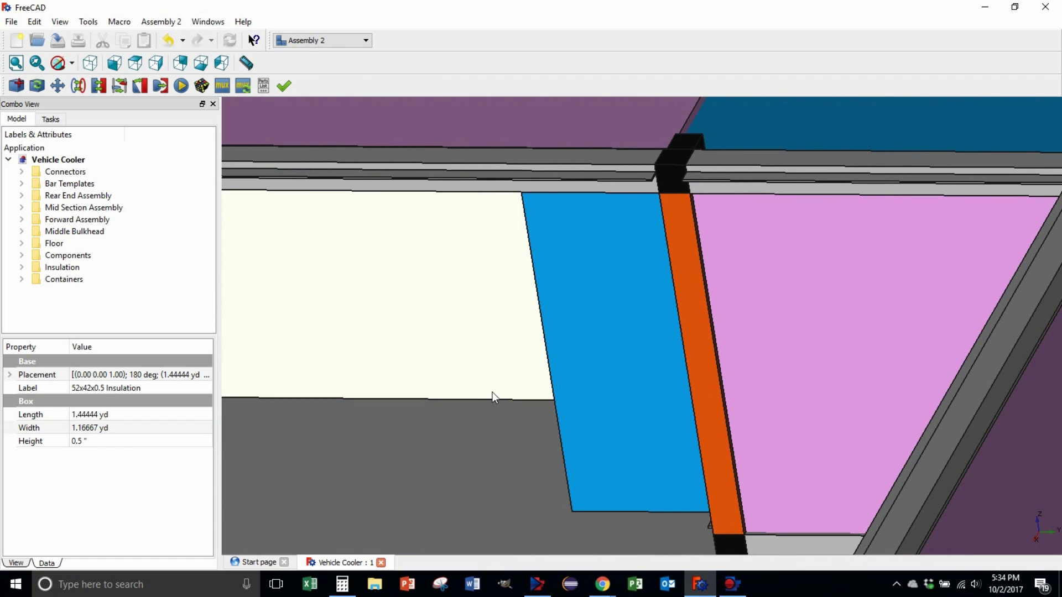
middle_click_drag(493, 394, 608, 357)
scroll(608, 358, "down", 10)
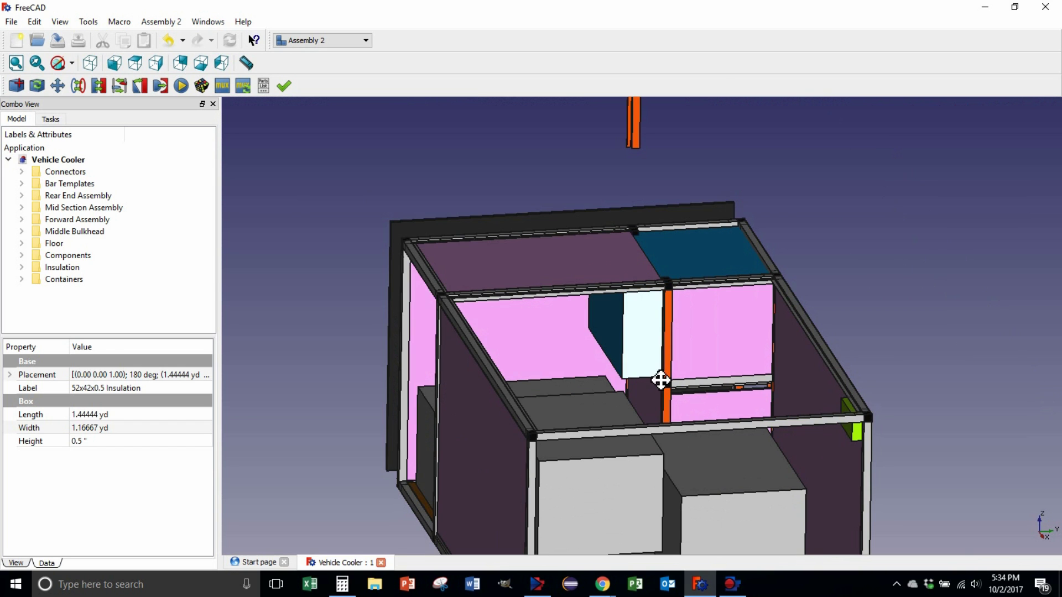
Inspect the arrangement of the gray boxes and the floor space between them from above and from the rear
middle_click_drag(660, 380, 610, 328)
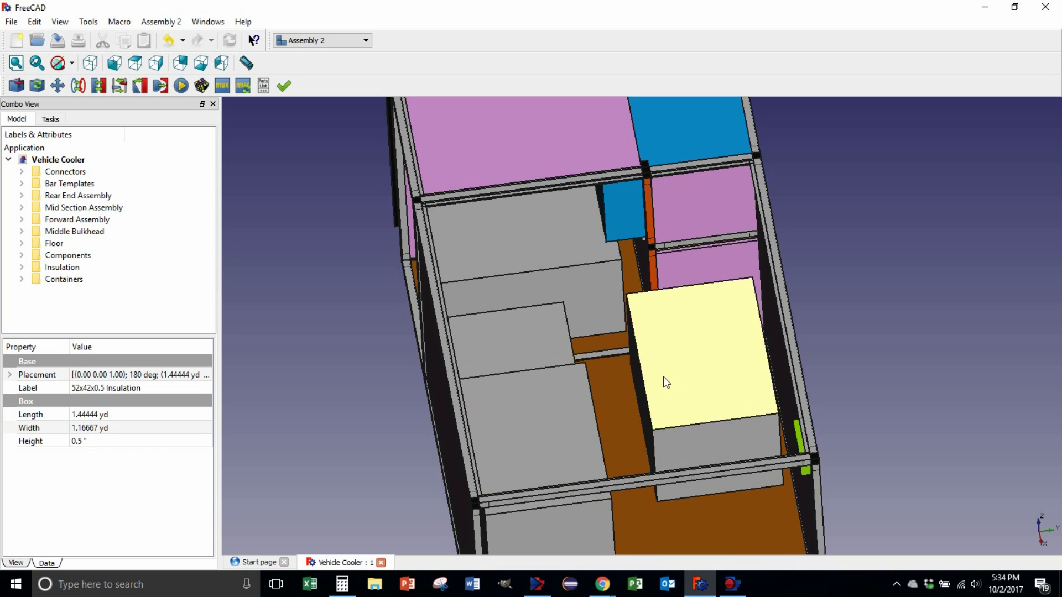
middle_click_drag(596, 424, 580, 390)
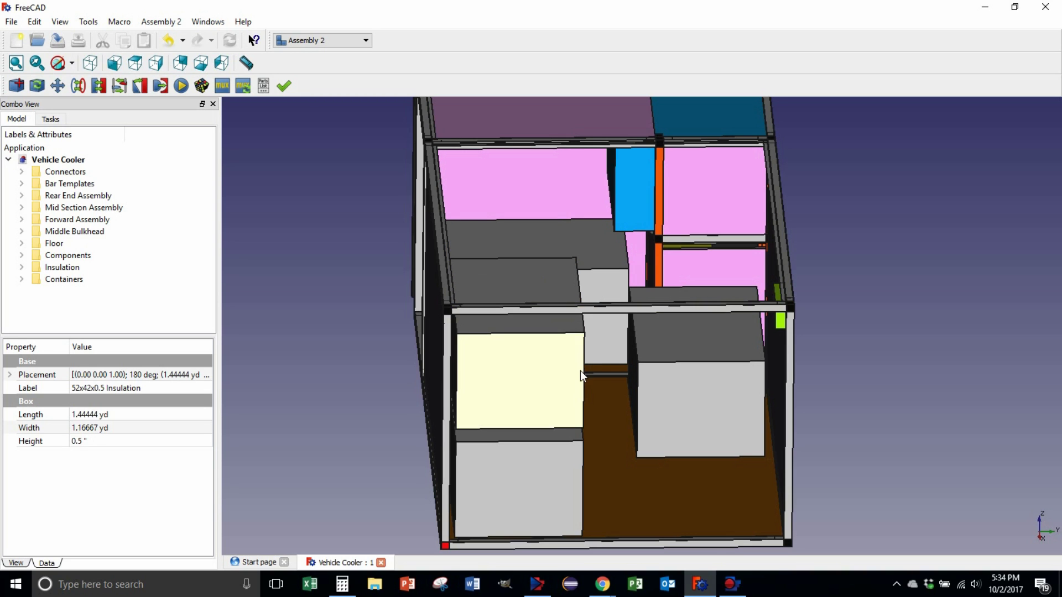
middle_click_drag(465, 210, 455, 291)
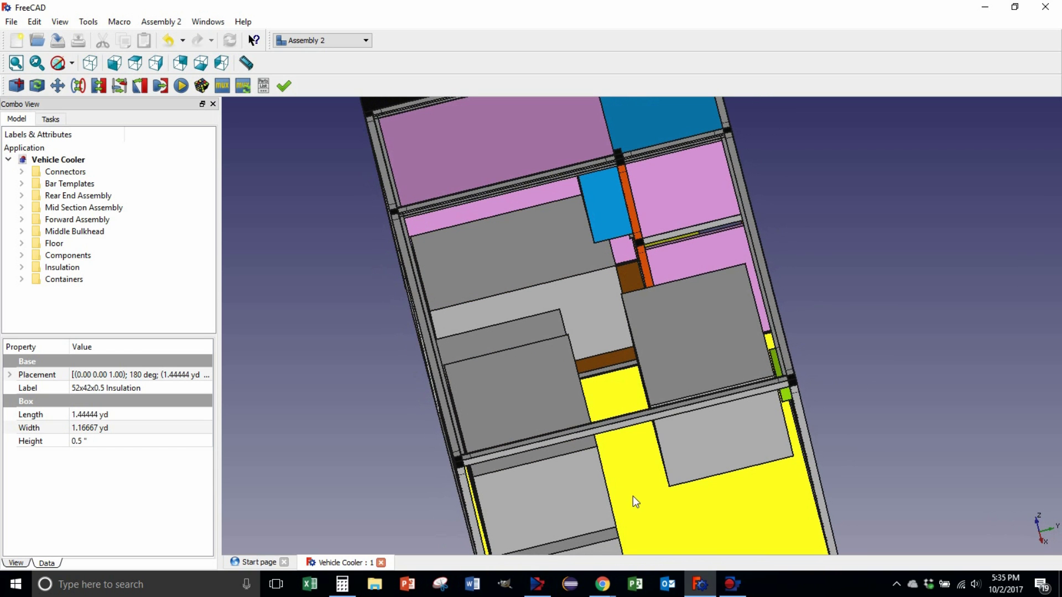
middle_click_drag(635, 501, 601, 464)
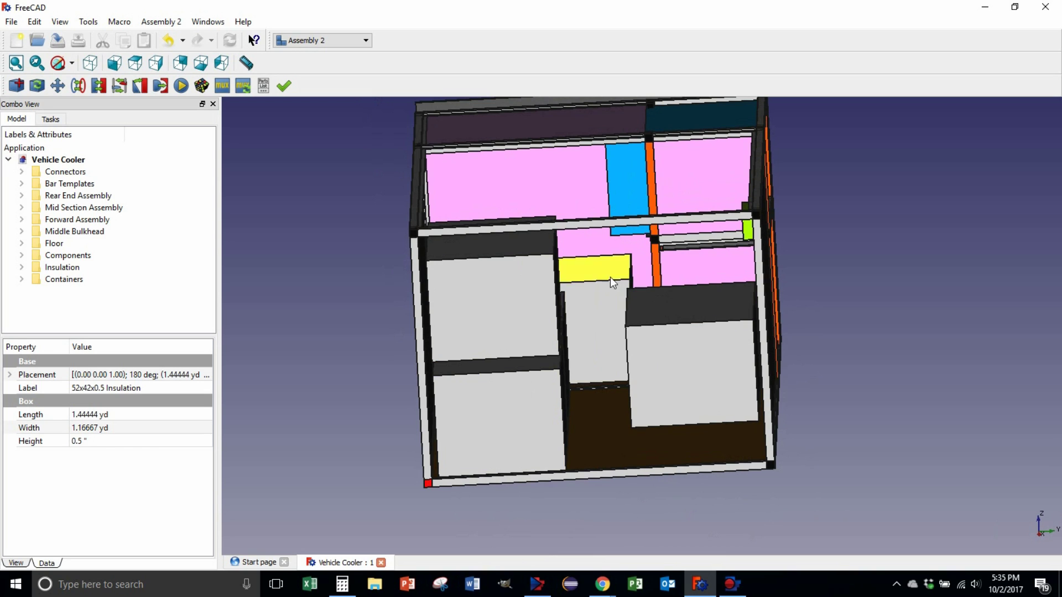
View the assembly from the opposite side, with the gray box in the forward opening and the large side insulation panel
middle_click_drag(590, 323, 696, 423)
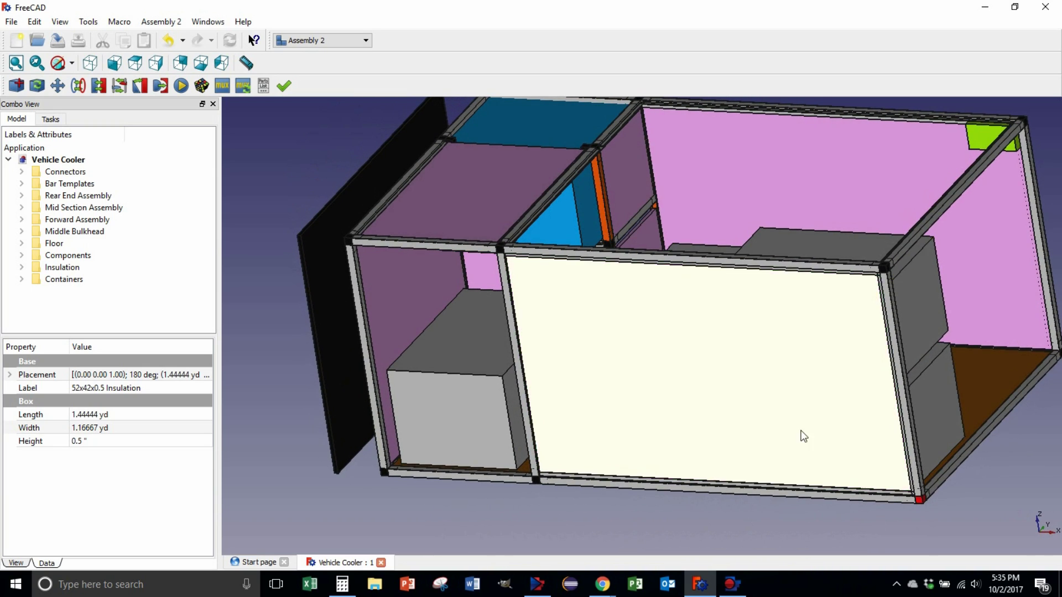
middle_click_drag(932, 351, 912, 383)
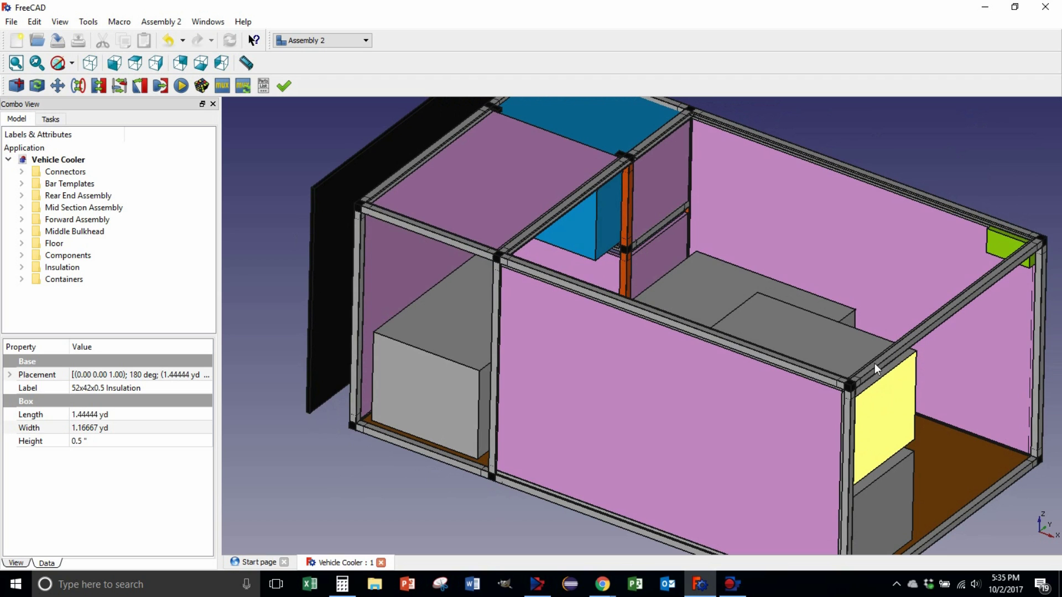
scroll(863, 365, "down", 3)
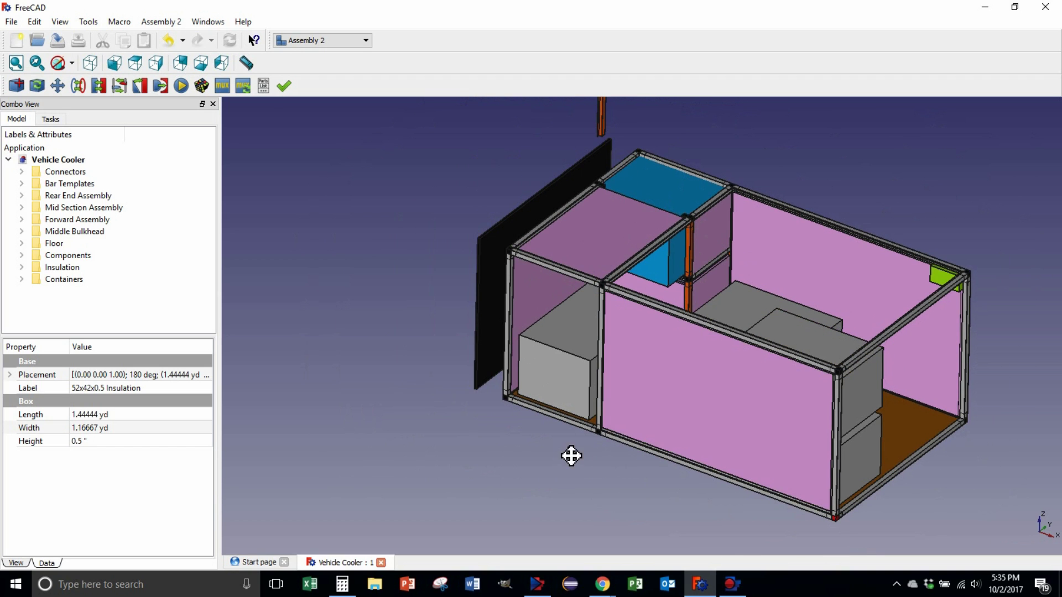
middle_click_drag(571, 455, 448, 477)
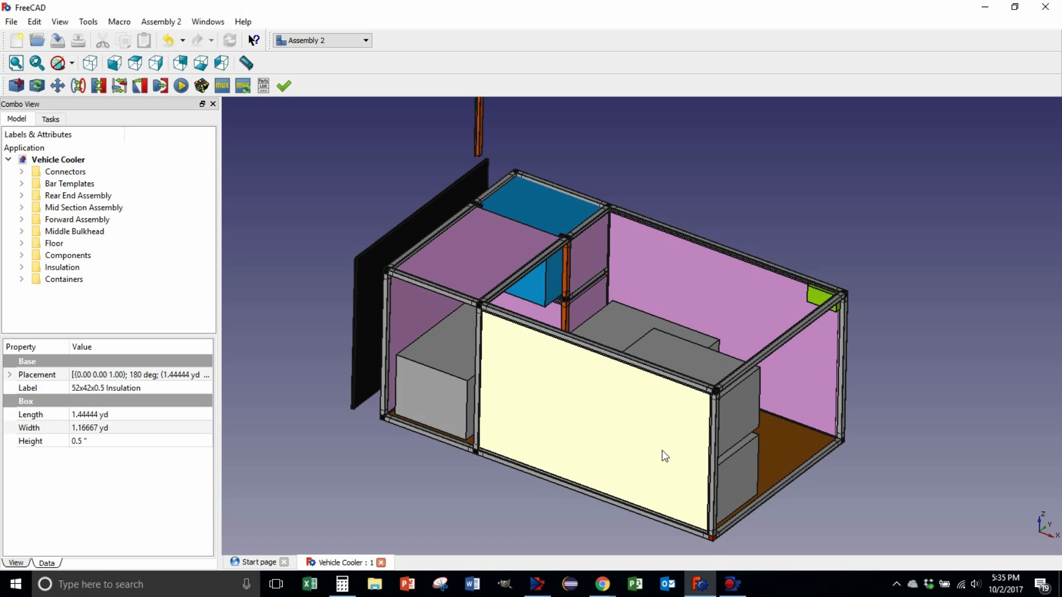
Inspect the green component in the upper rear corner of the frame from inside and outside the side panel
scroll(812, 313, "up", 2)
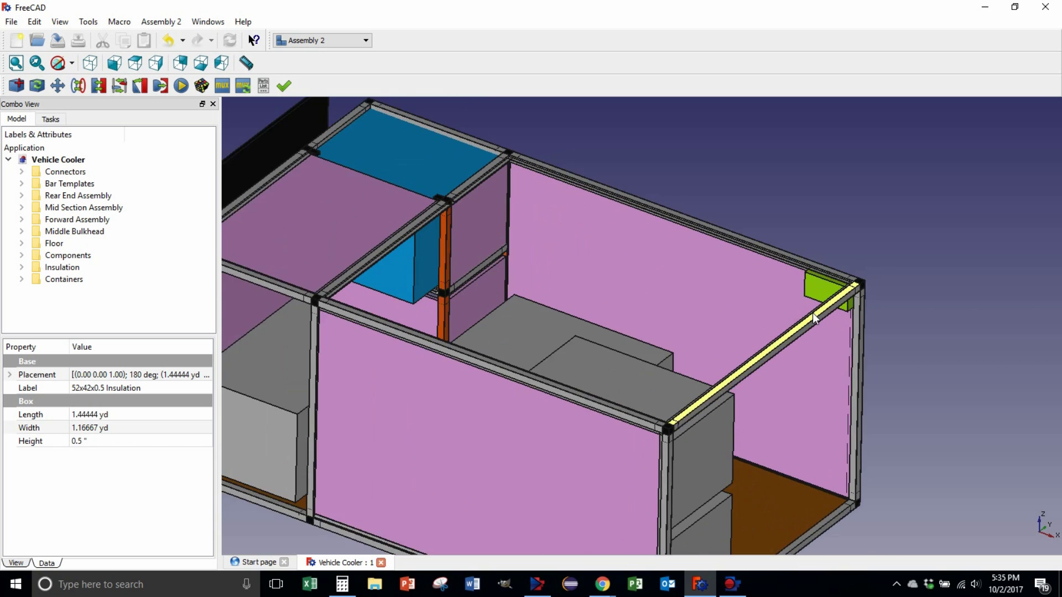
scroll(812, 313, "up", 3)
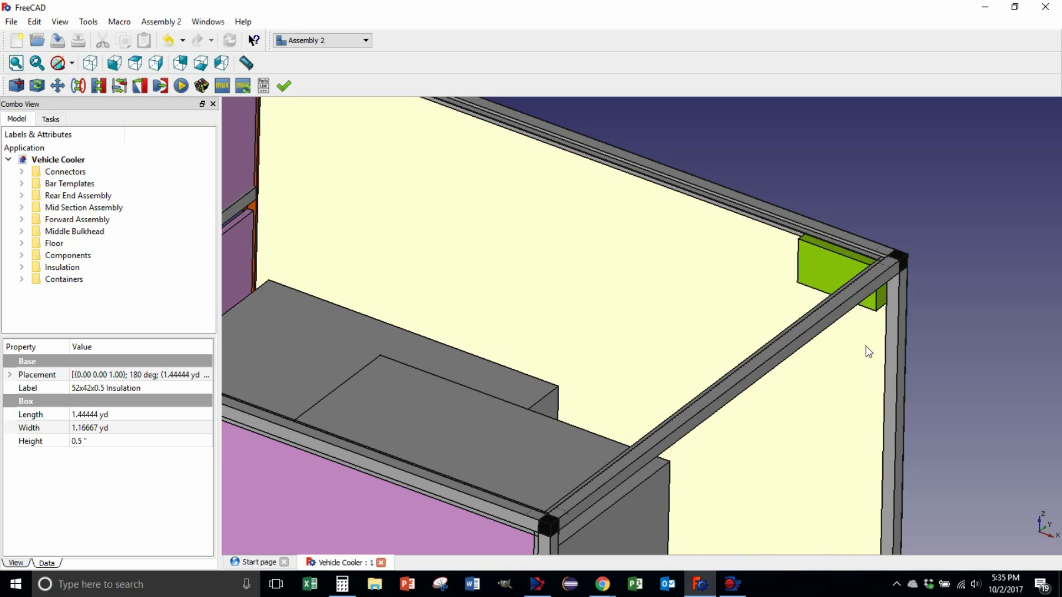
middle_click_drag(1007, 365, 535, 450)
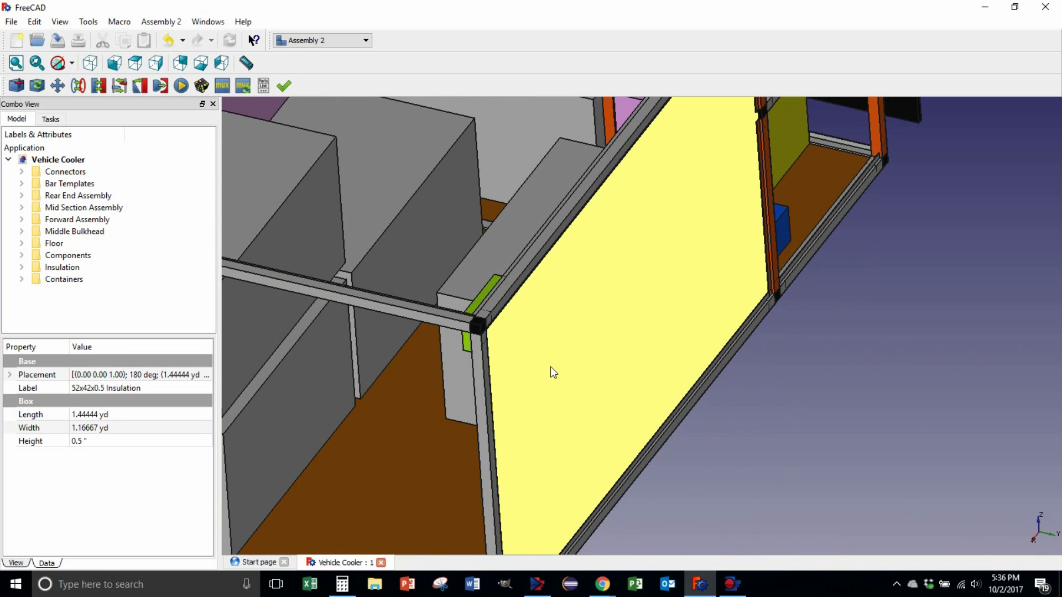
middle_click_drag(382, 429, 581, 434)
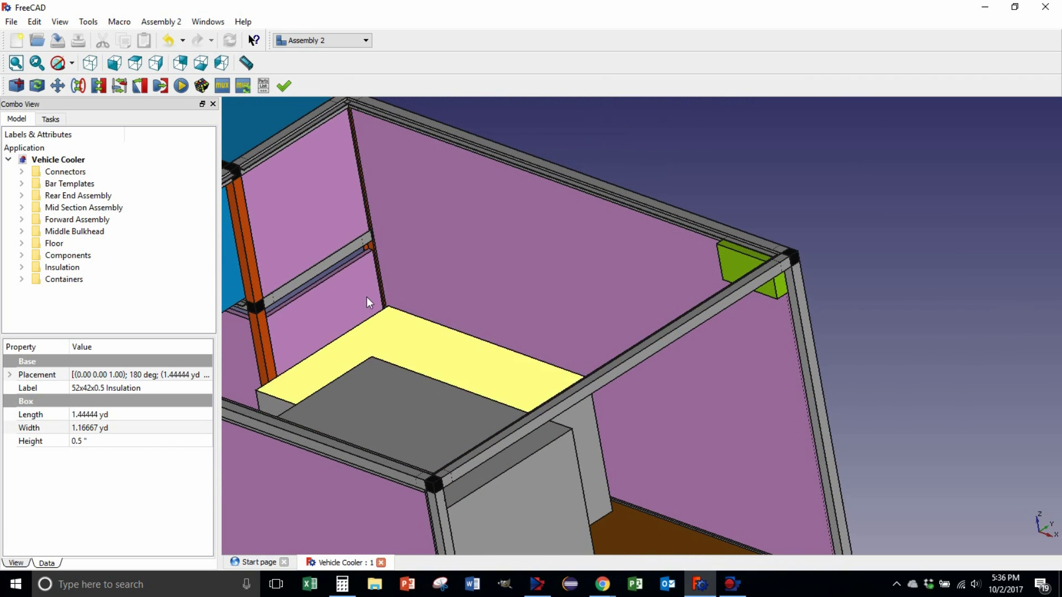
Review the whole interior layout from the open rear end, including the gray boxes and the free floor area
middle_click_drag(293, 316, 428, 343)
scroll(427, 336, "down", 6)
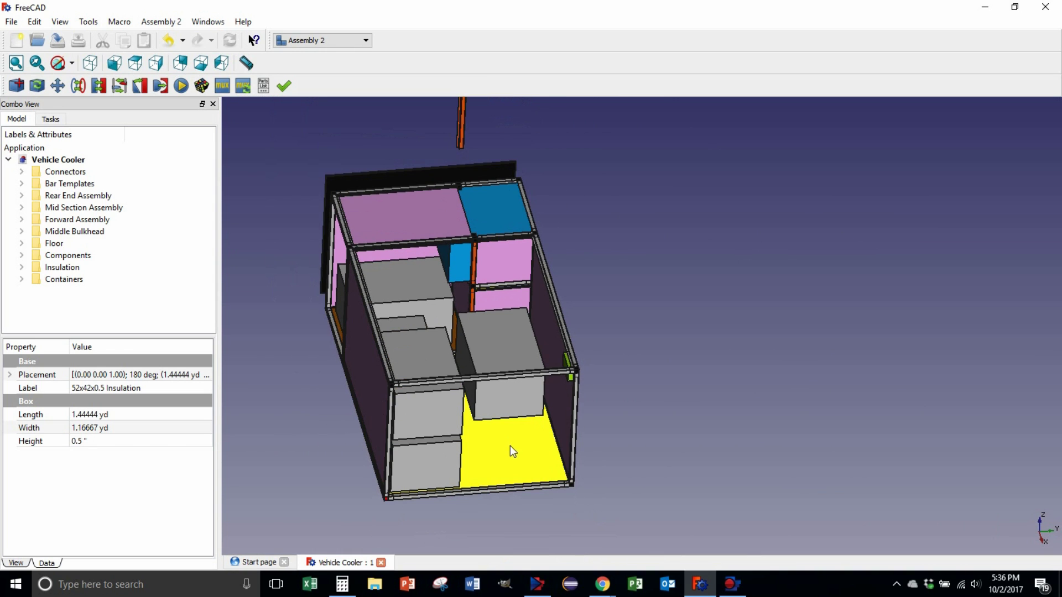
middle_click_drag(513, 452, 504, 432)
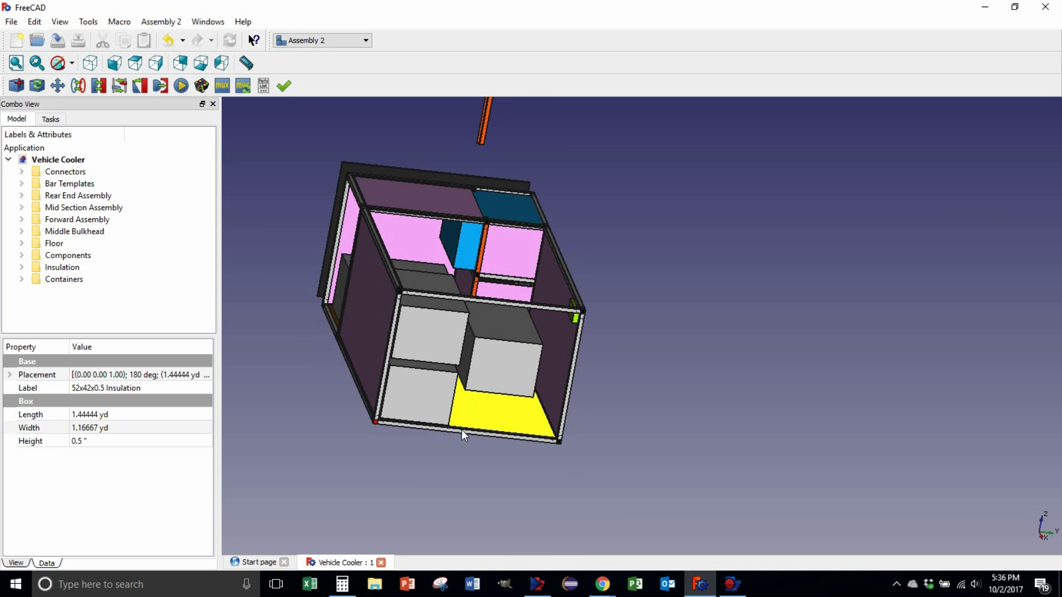
middle_click_drag(335, 366, 317, 399)
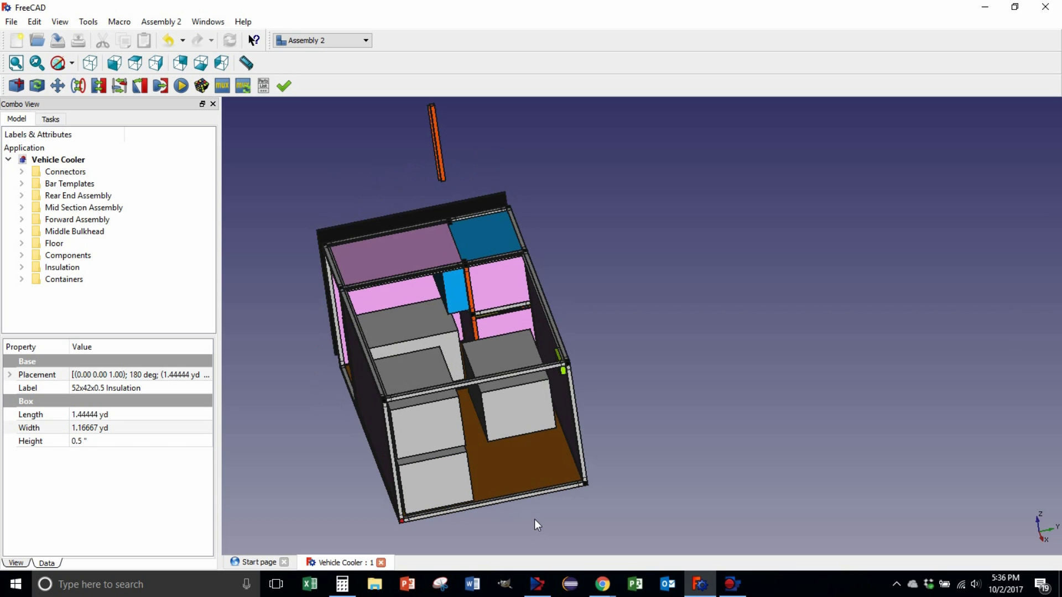
middle_click_drag(535, 519, 516, 505)
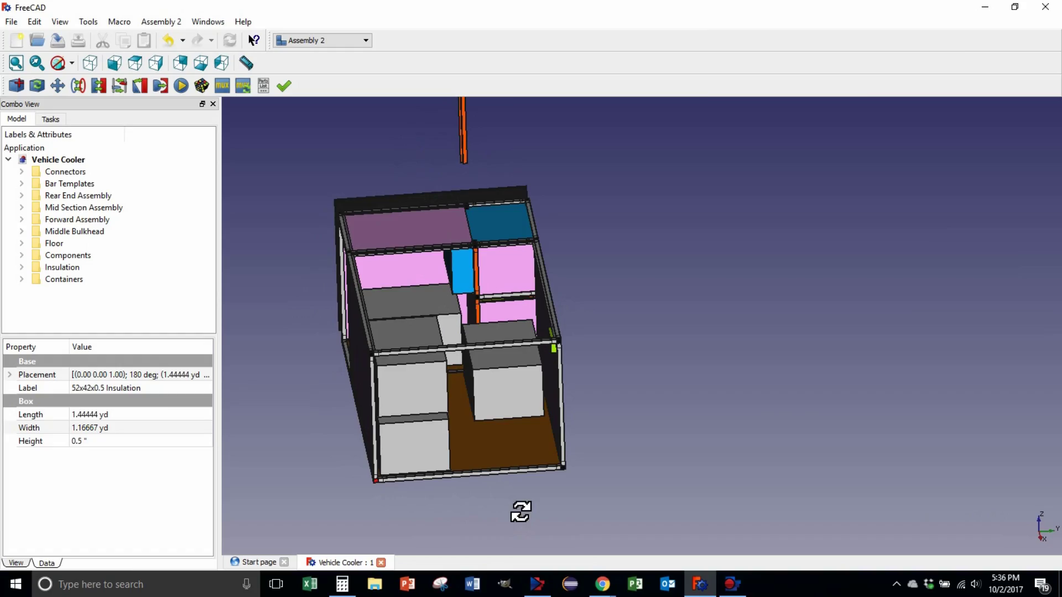